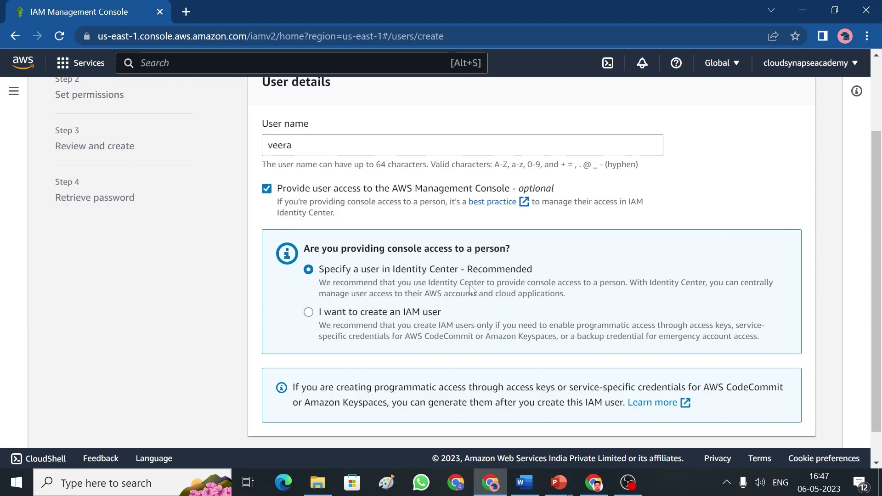
Choose to create an IAM user with an autogenerated password and no forced password change at next sign-in, and continue to permissions.
scroll(471, 289, "down", 1)
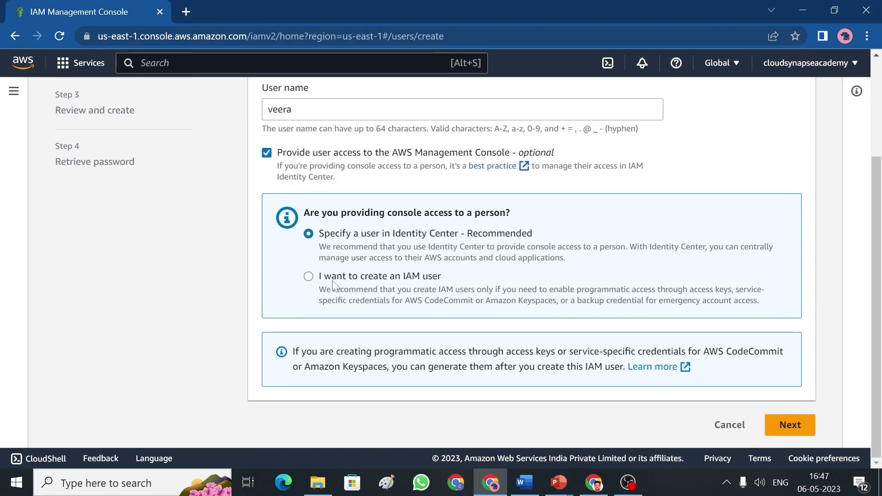
left_click(308, 276)
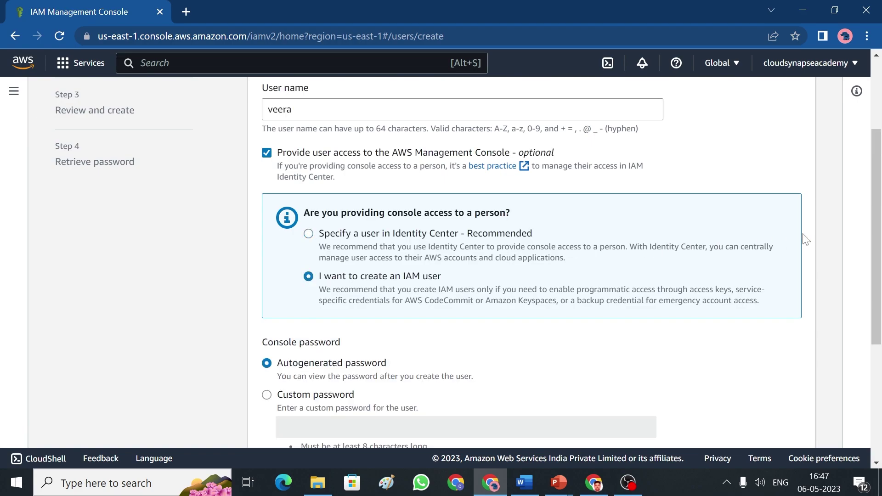
left_click_drag(879, 170, 880, 244)
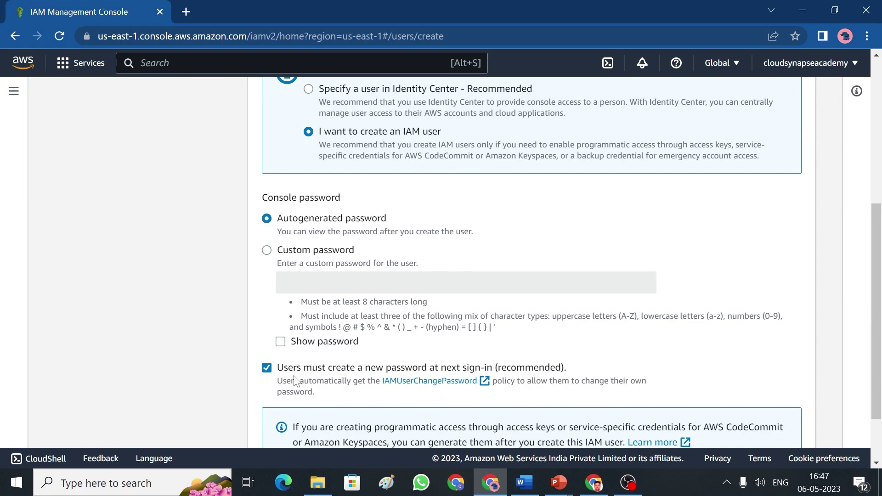
scroll(879, 225, "down", 1)
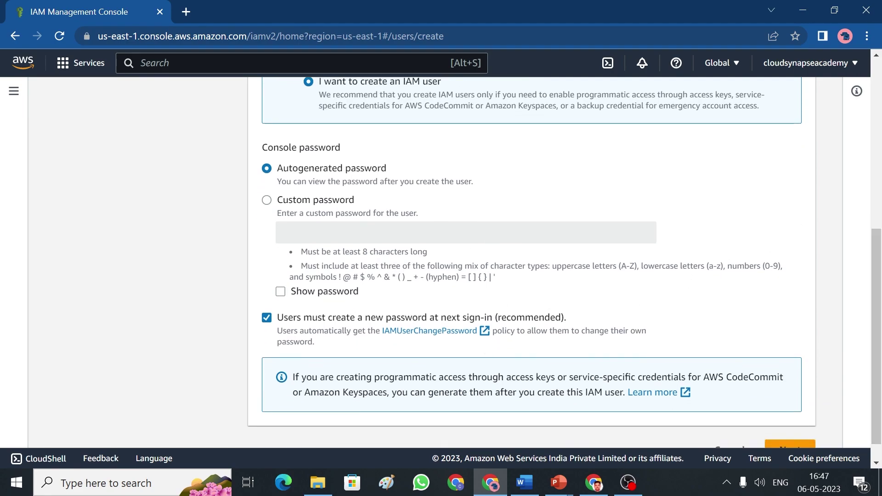
left_click(267, 318)
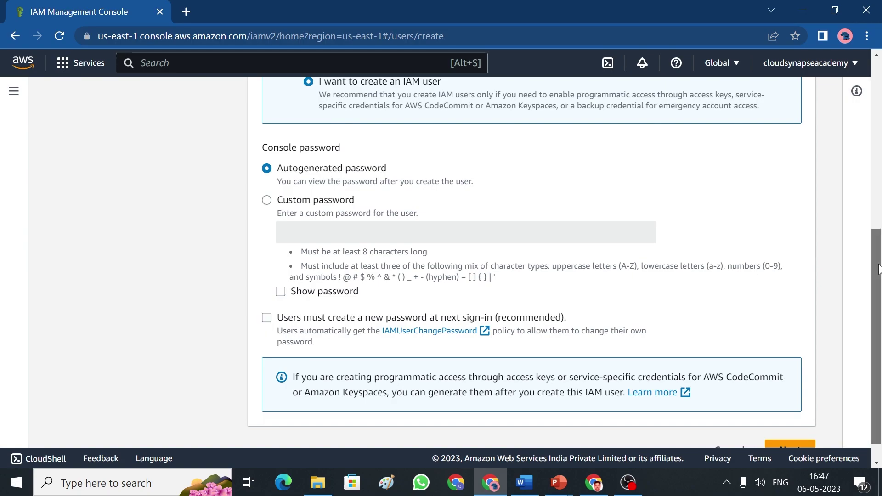
scroll(880, 268, "down", 1)
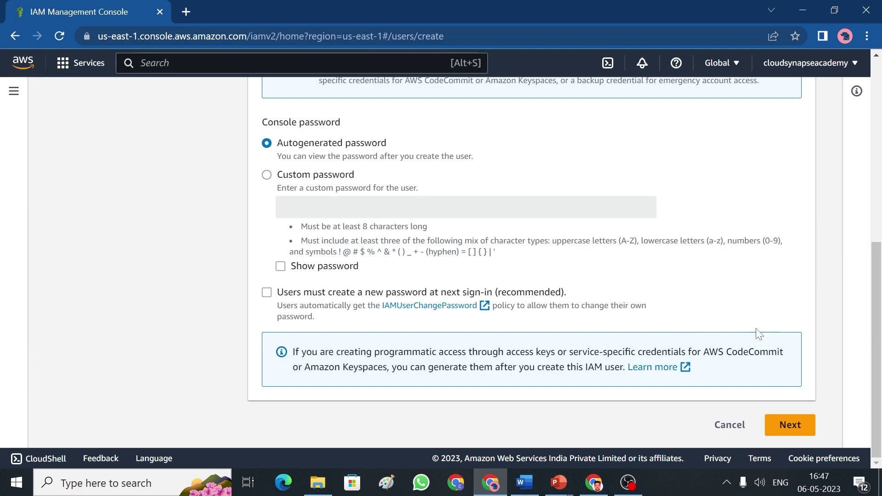
left_click(789, 426)
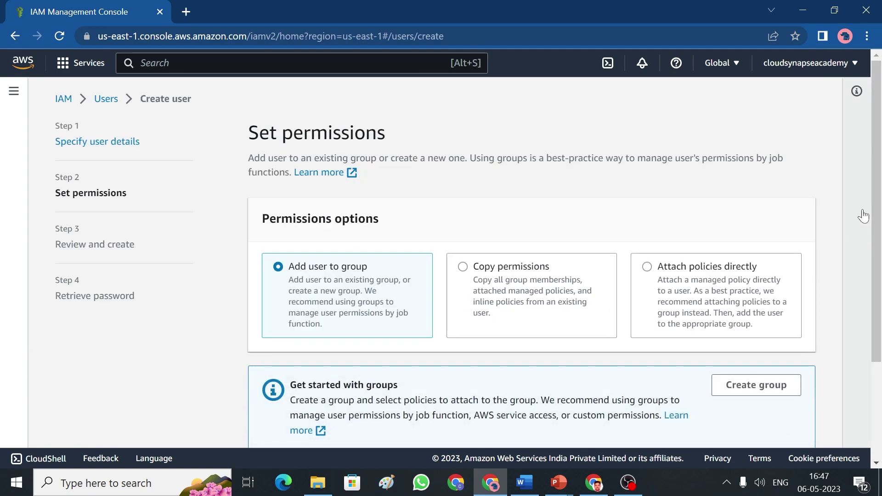
scroll(879, 193, "down", 1)
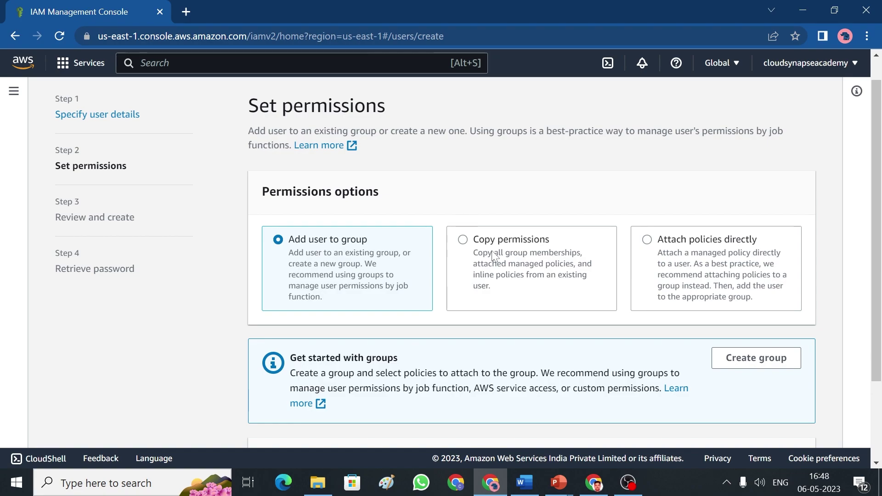
left_click(466, 241)
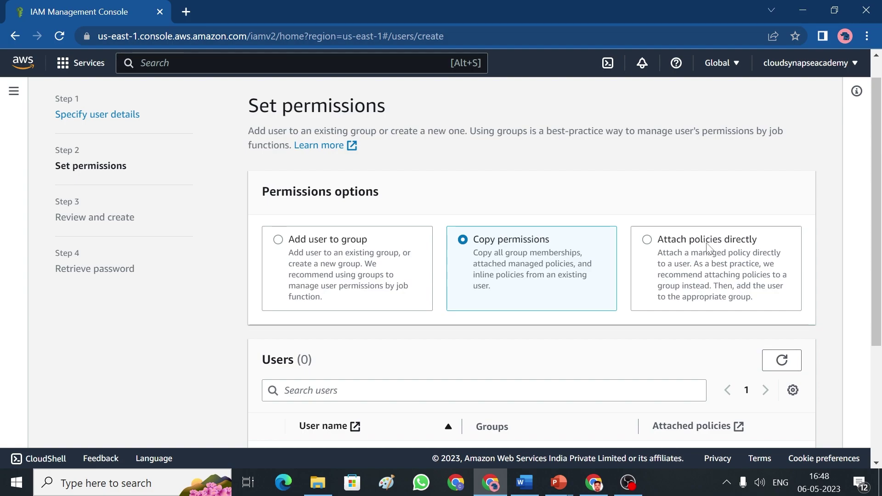
left_click(648, 243)
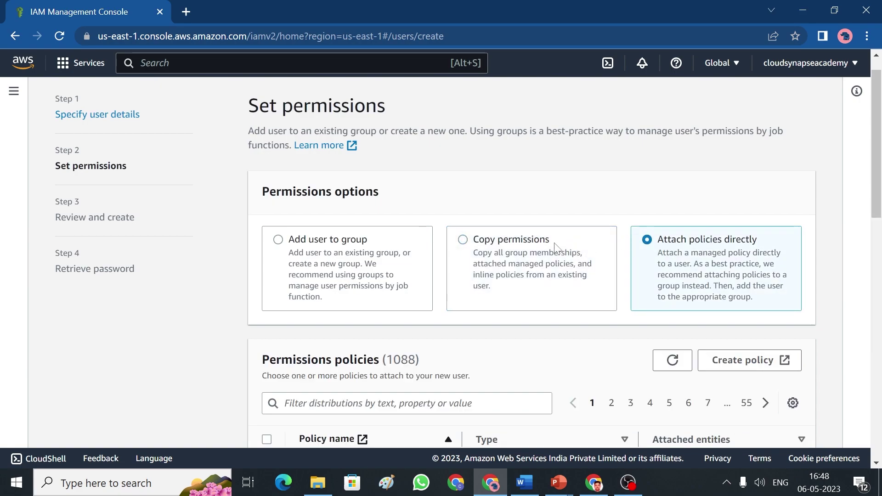
left_click(283, 242)
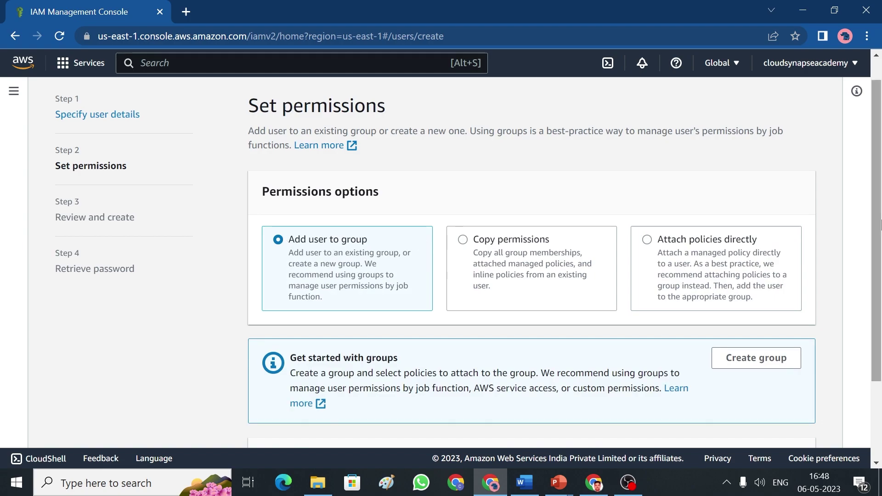
Continue with Add user to group without choosing any group, and create the user without tags.
scroll(881, 283, "down", 2)
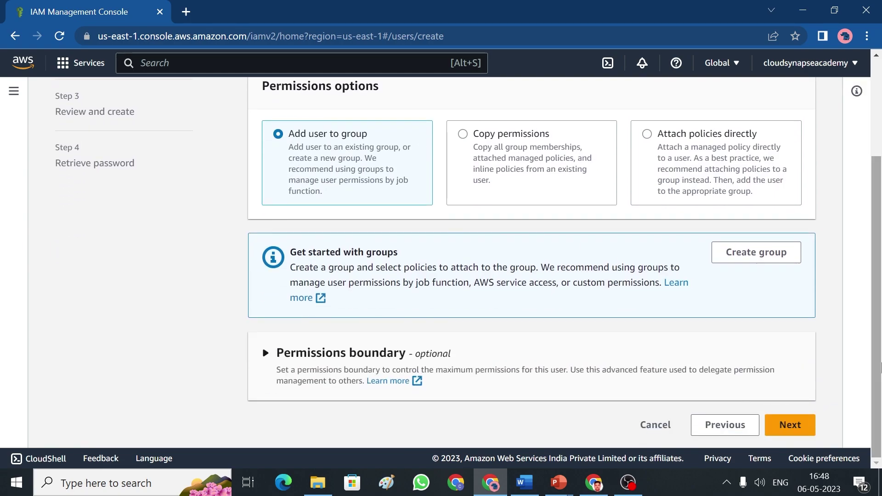
left_click(793, 425)
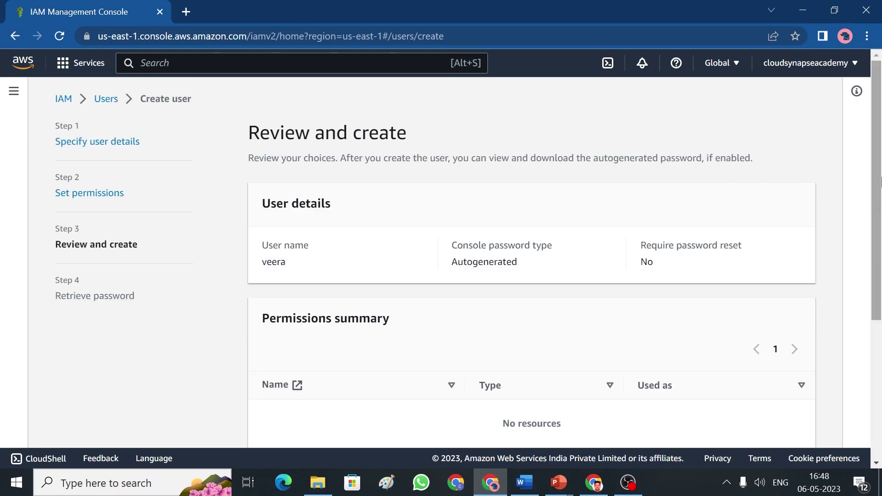
left_click_drag(880, 182, 880, 245)
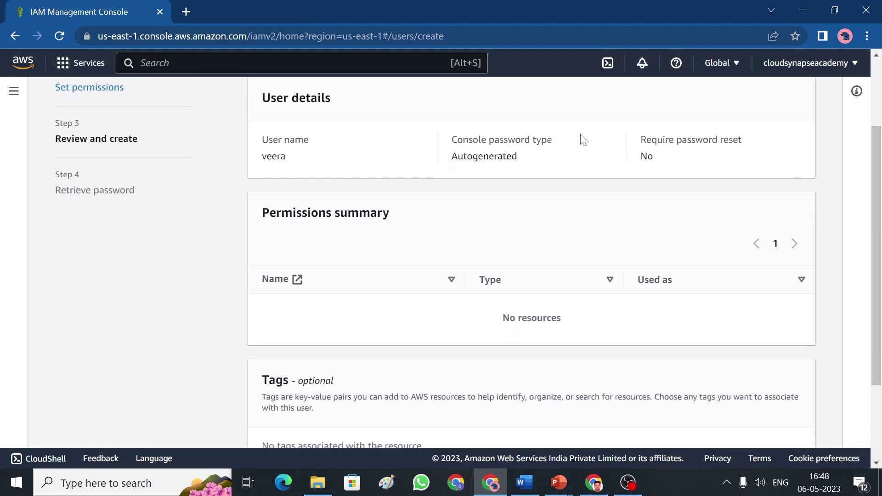
left_click_drag(517, 318, 578, 331)
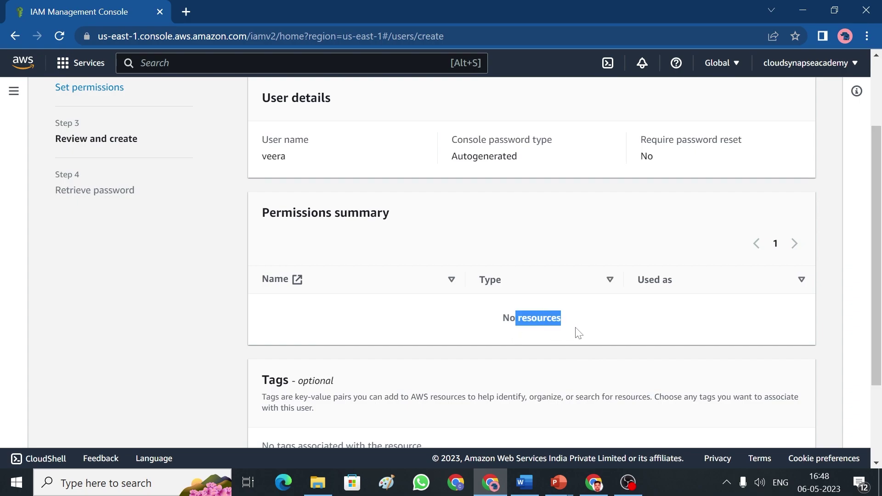
left_click_drag(880, 193, 880, 265)
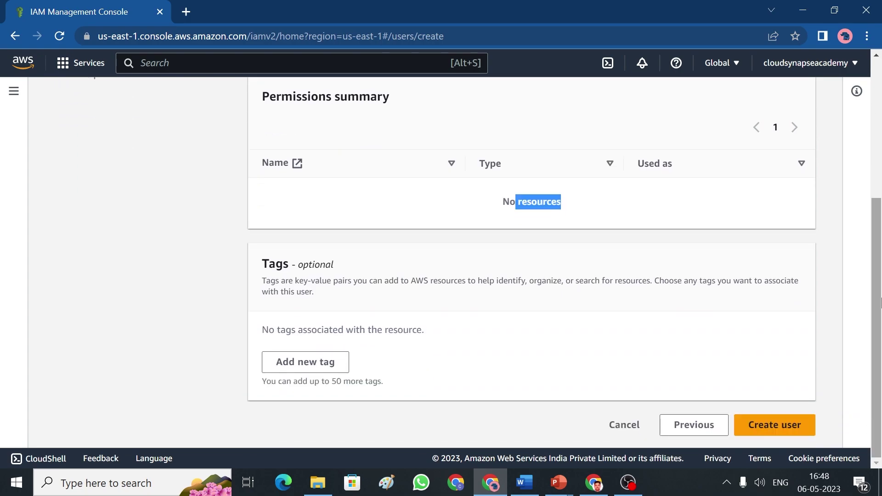
left_click(804, 436)
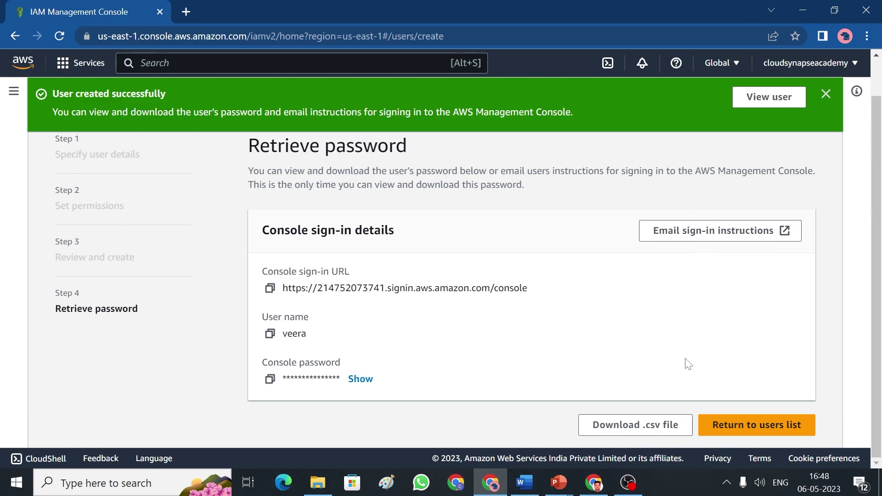
Download the new user's credentials as a .csv file and return to the users list.
left_click(641, 423)
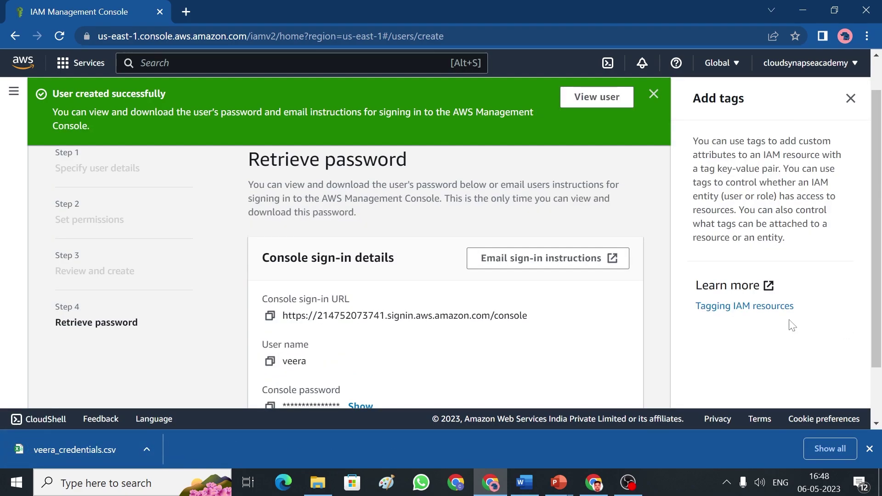
left_click(847, 98)
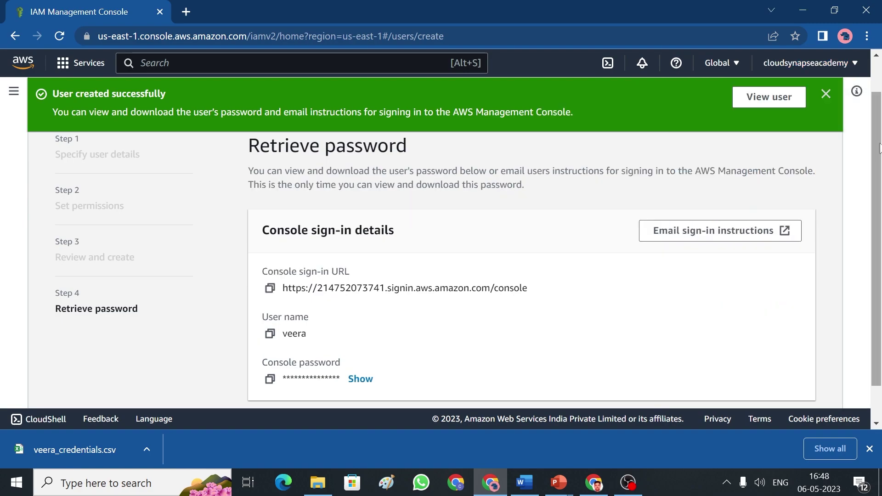
scroll(877, 262, "down", 2)
left_click(773, 384)
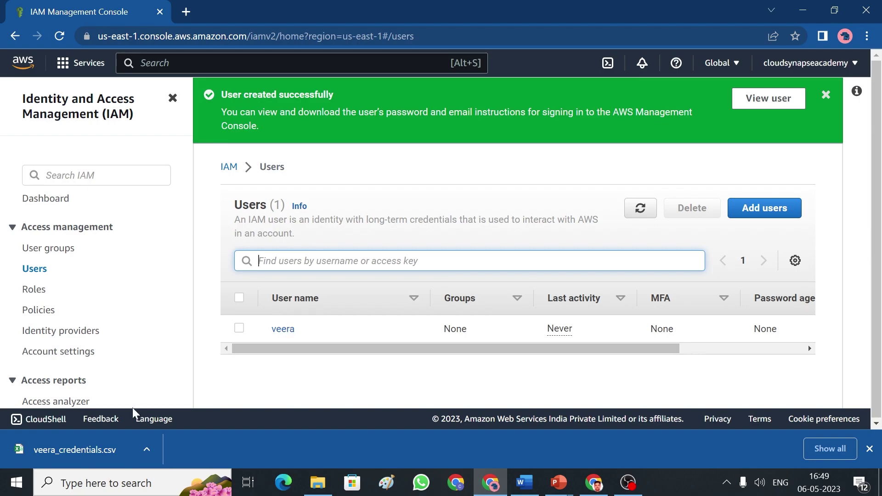
Open the downloaded credentials file in Excel and select the console sign-in URL in cell C2 for copying.
left_click(97, 453)
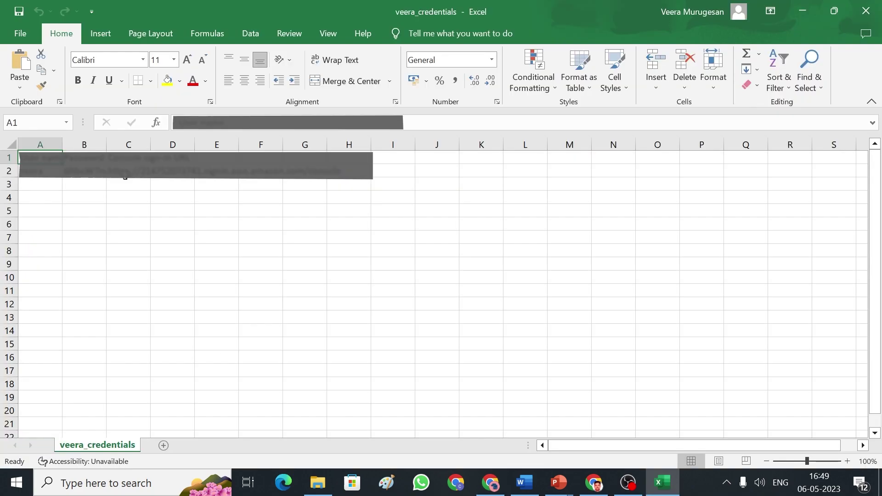
double_click(125, 176)
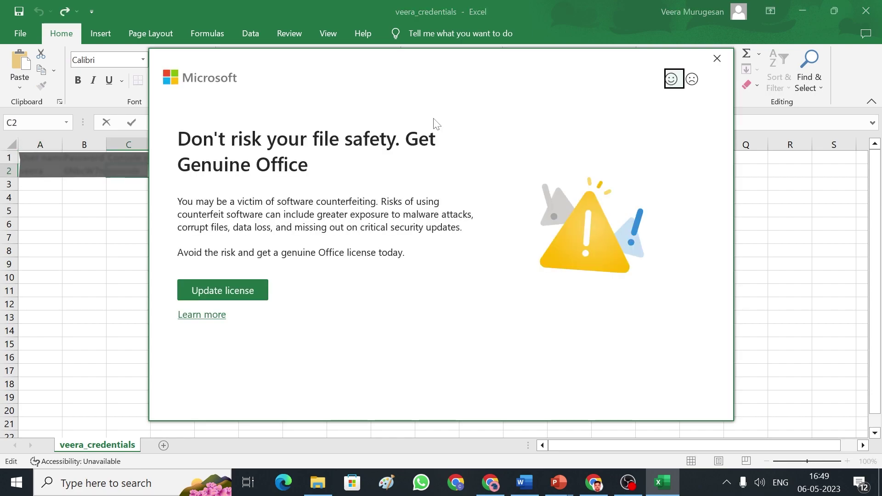
left_click(720, 57)
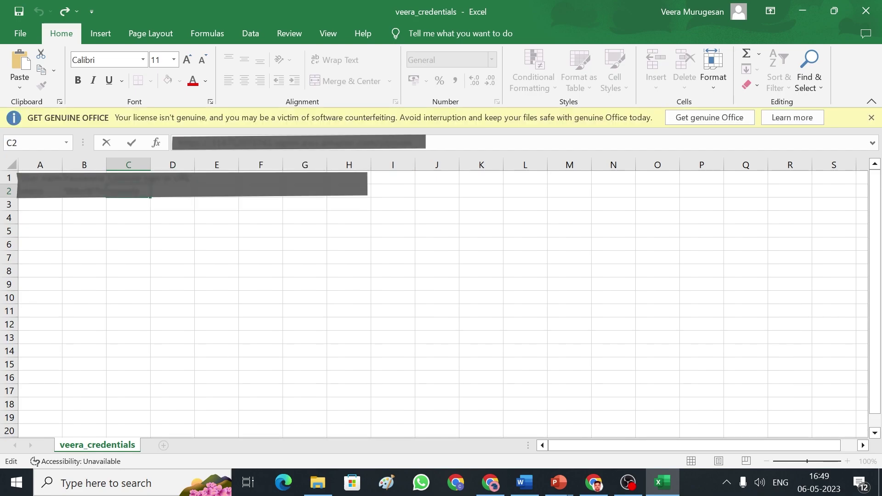
left_click_drag(412, 148, 168, 142)
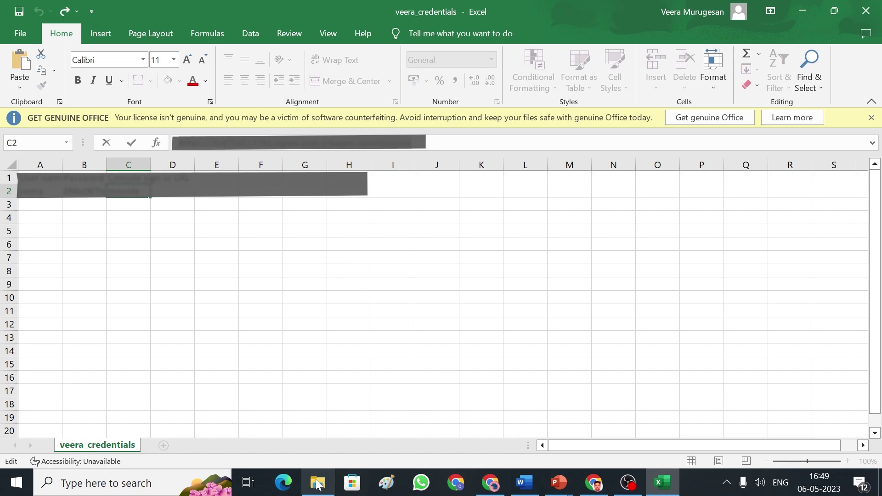
Switch to Microsoft Edge and open the copied console sign-in URL.
left_click(284, 483)
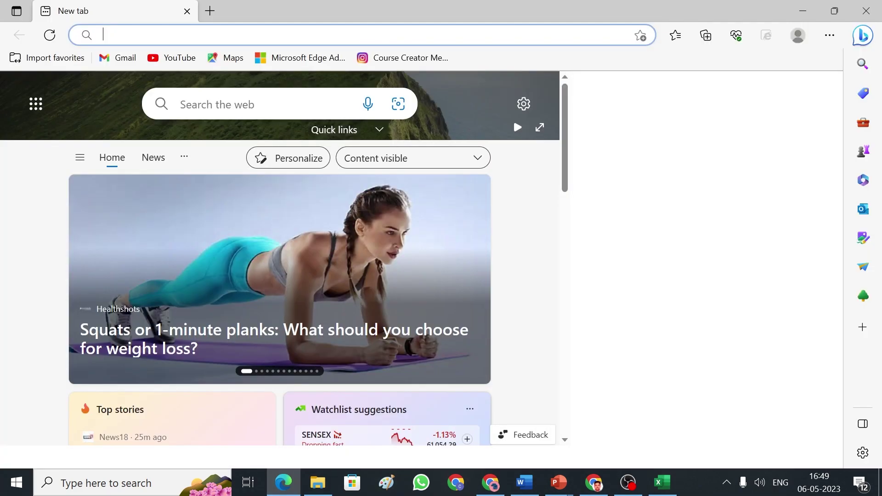
key("ctrl+v")
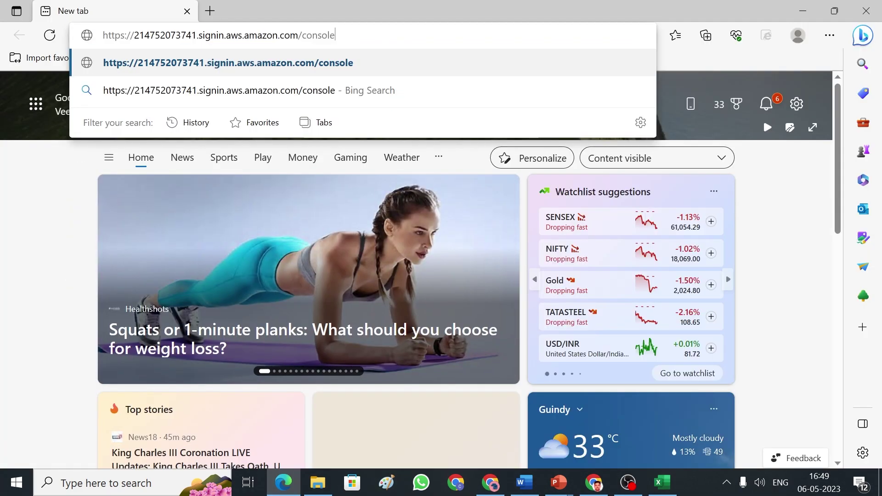
key("Return")
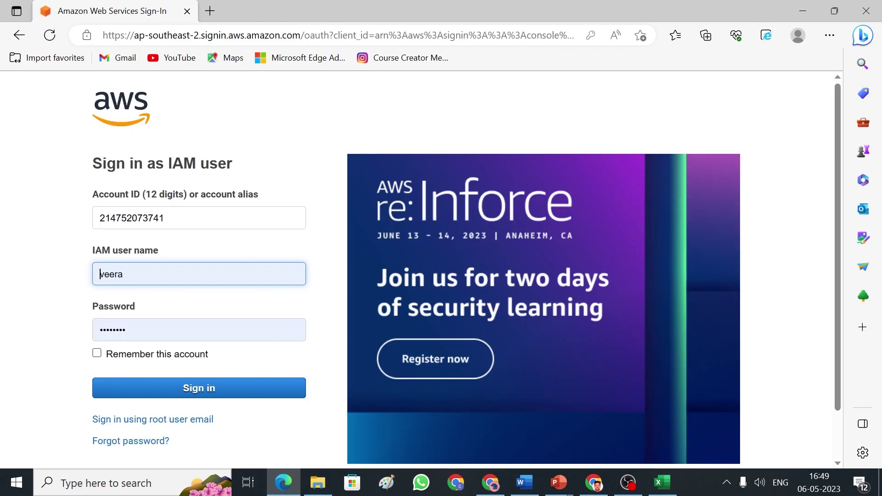
Clear the prefilled password on the IAM user sign-in form.
key("Tab")
key("BackSpace")
key("BackSpace")
key("BackSpace")
key("BackSpace")
key("BackSpace")
key("BackSpace")
key("BackSpace")
key("BackSpace")
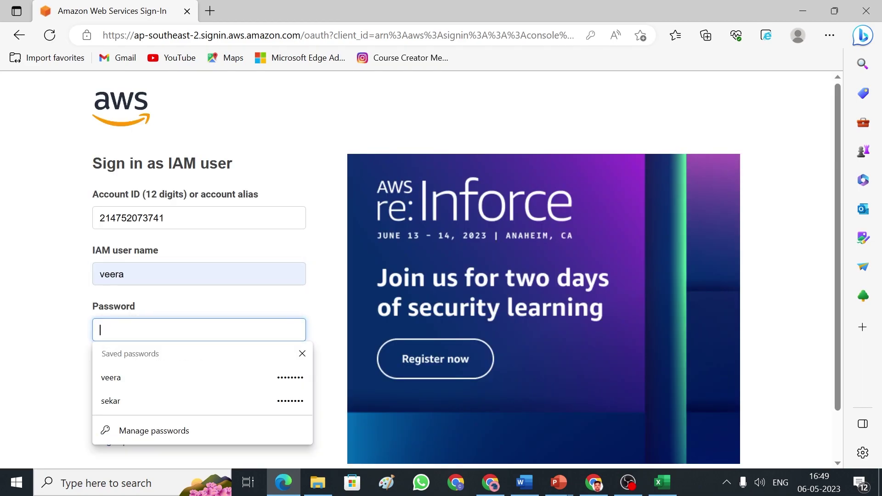
Switch to the Excel credentials file and copy the console password from cell B2.
key("alt+Tab")
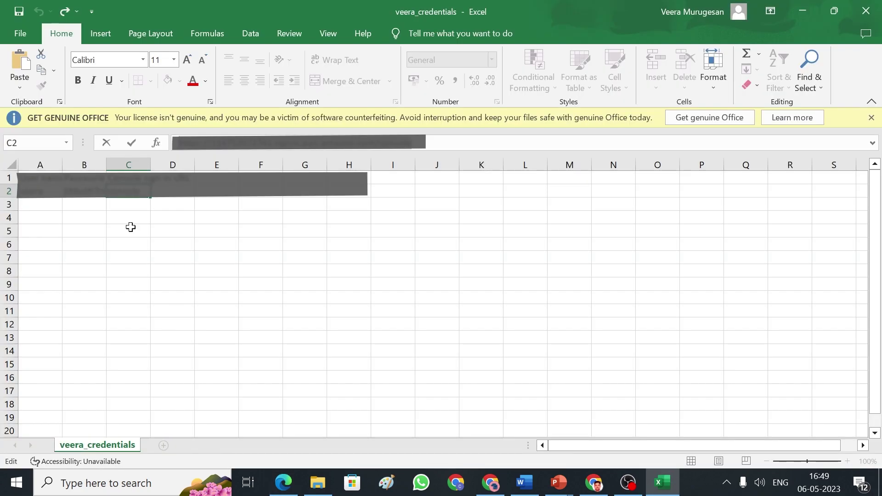
left_click(77, 194)
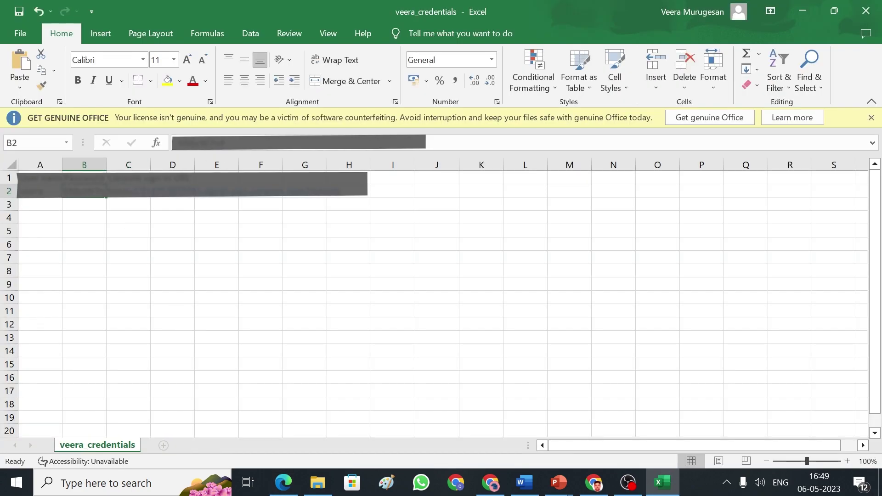
left_click(257, 137)
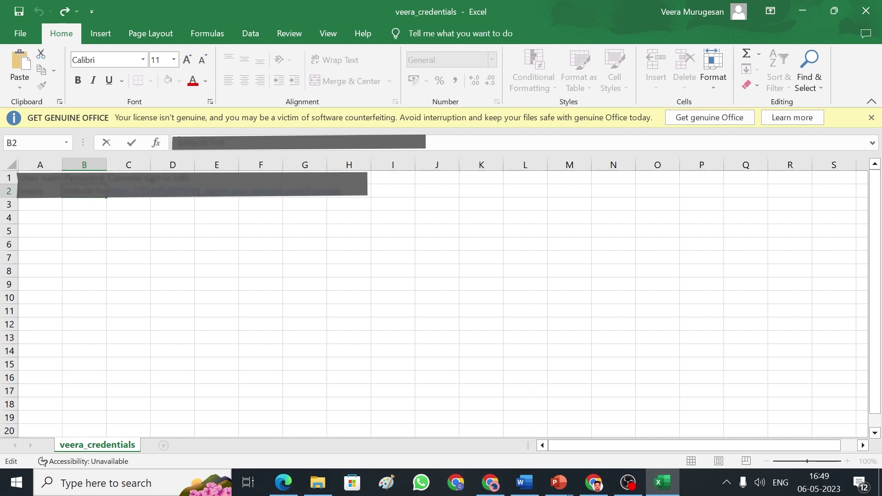
double_click(256, 137)
key("ctrl+v")
Switch back to Edge, sign in as the IAM user with the copied account password, and update the browser's saved password.
key("alt+Tab")
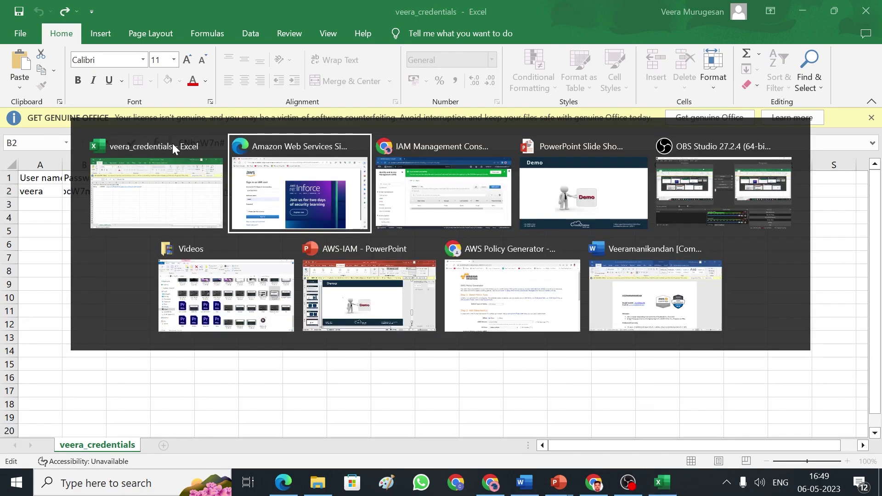
key("ctrl+v")
left_click(217, 398)
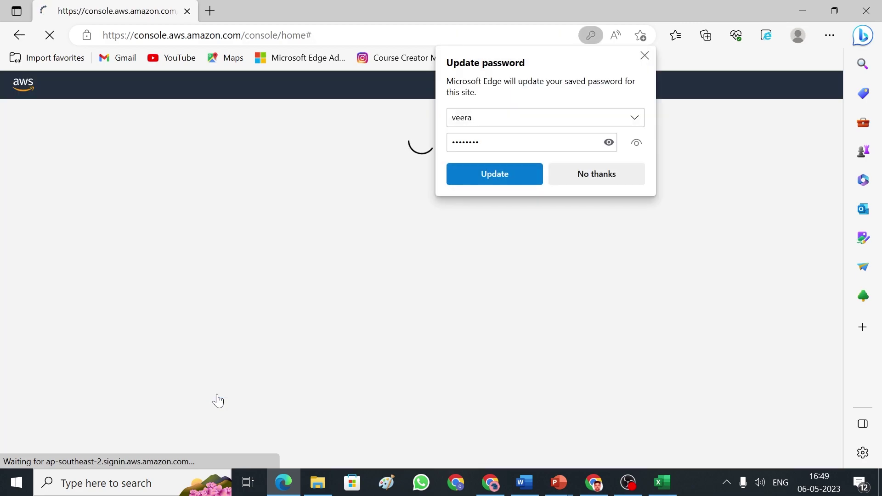
left_click(511, 174)
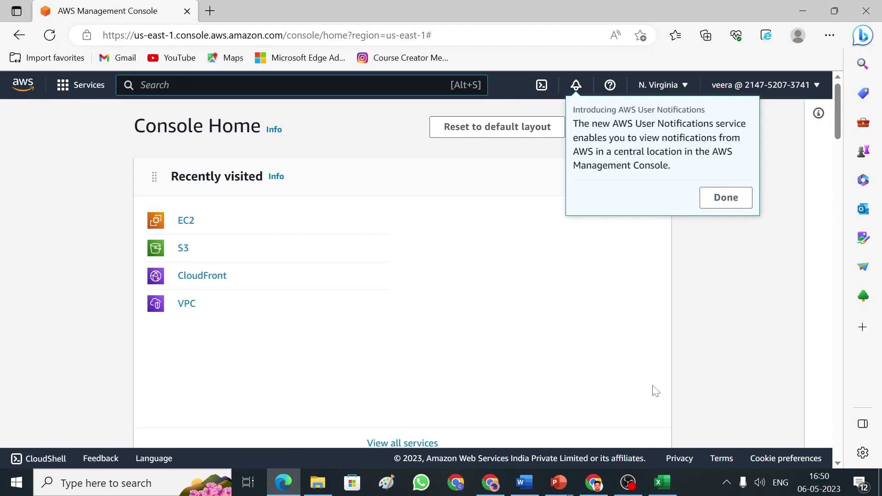
Switch back to the IAM users list in Chrome.
left_click(497, 487)
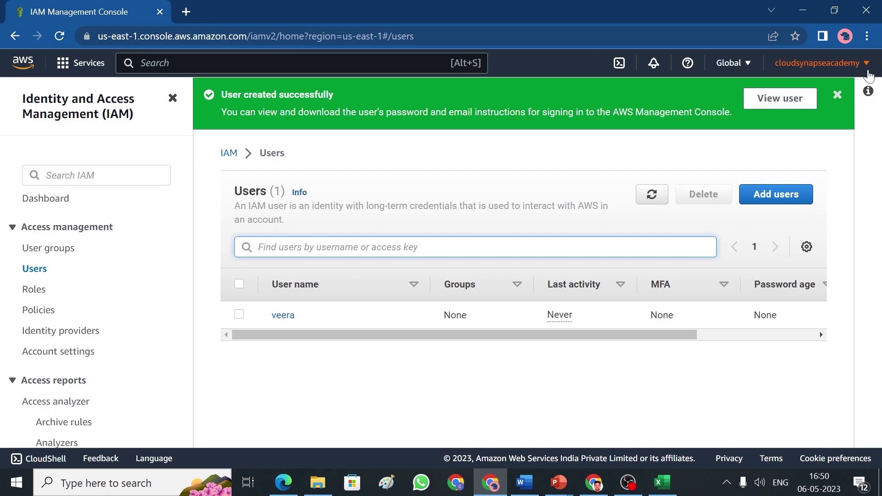
Dismiss the user-created notice, switch to Edge and open the EC2 dashboard as the IAM user, closing the User Notifications introduction.
left_click(837, 95)
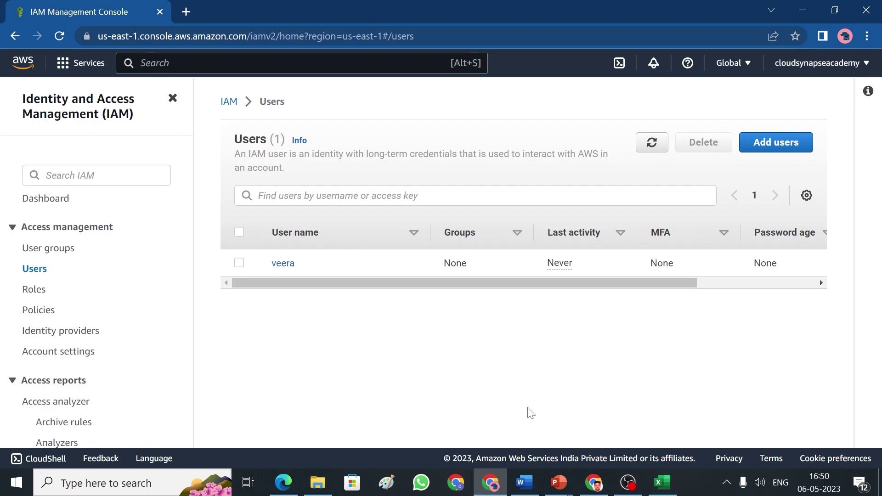
mouse_move(286, 472)
left_click(283, 414)
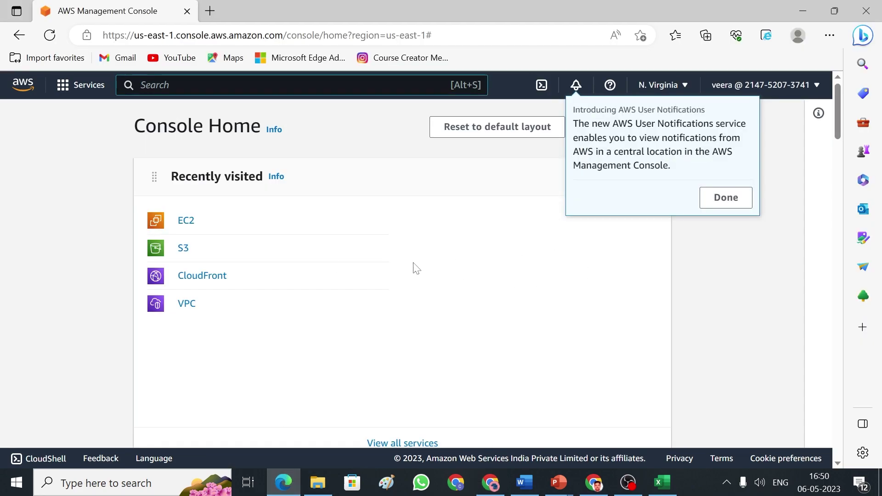
left_click(184, 226)
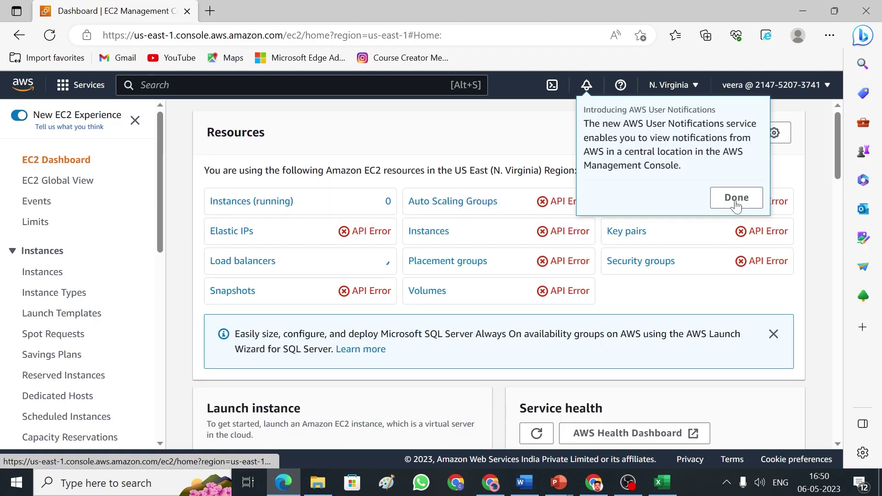
left_click(736, 203)
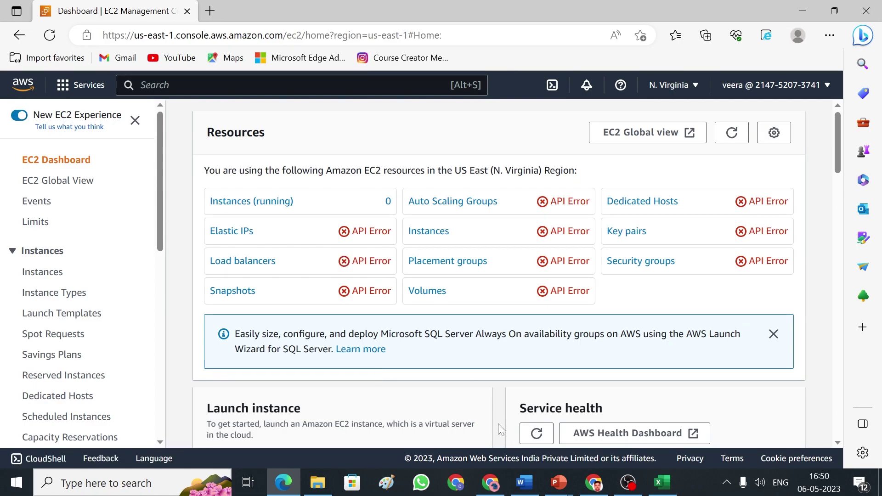
Switch back to Chrome and start adding permissions to the IAM user with the Attach policies directly option.
left_click(505, 486)
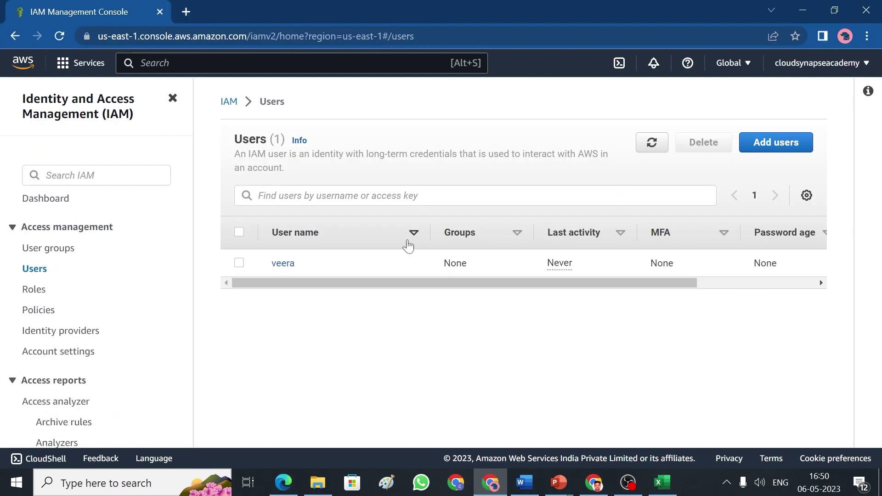
left_click(286, 270)
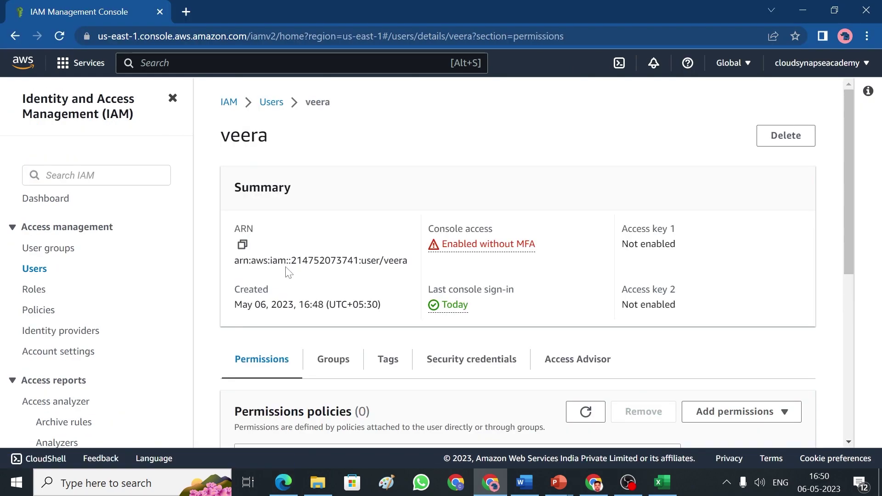
left_click_drag(848, 190, 858, 294)
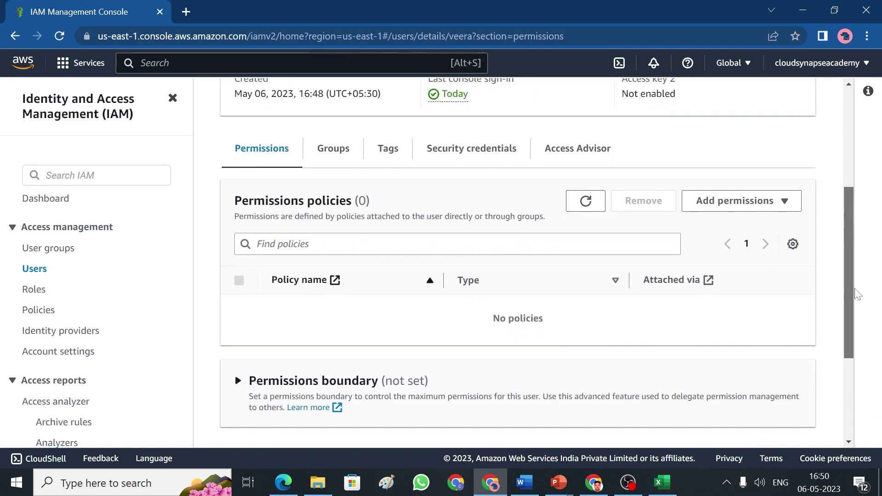
left_click(754, 201)
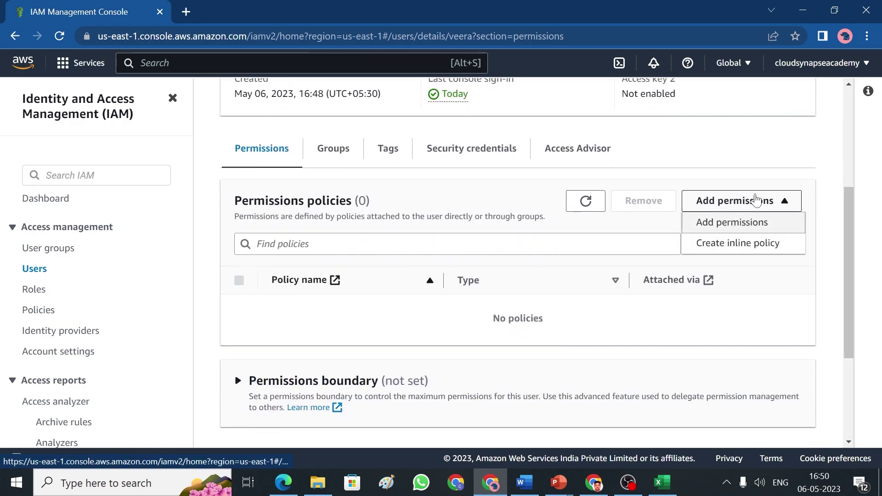
left_click(737, 230)
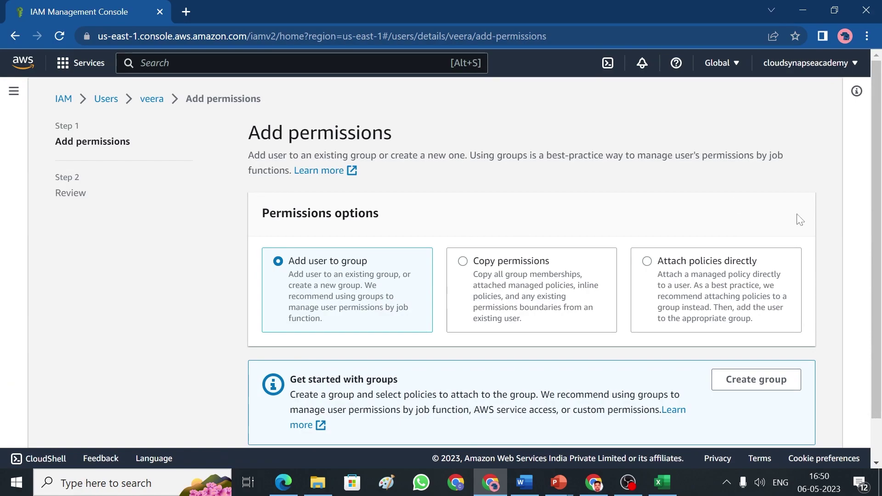
left_click(647, 262)
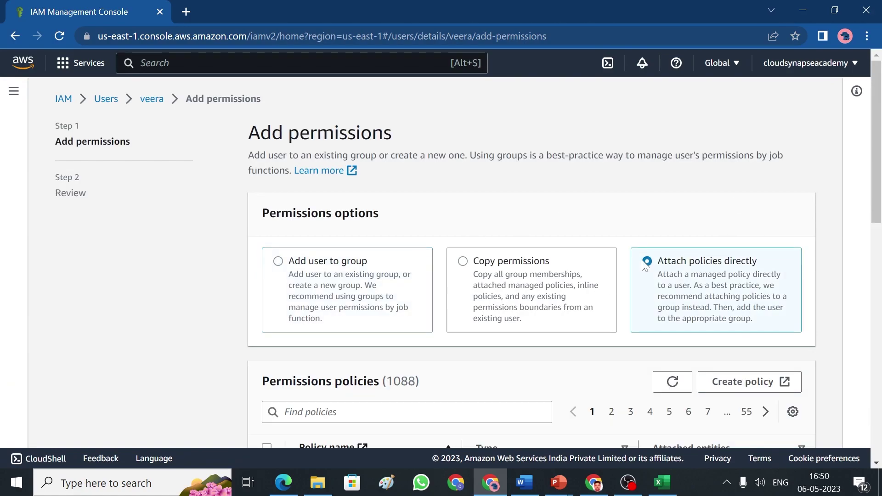
Filter the permissions policies by "ec2" and attach AmazonEC2FullAccess to the IAM user.
left_click_drag(878, 132, 880, 179)
left_click(455, 280)
type("ec2")
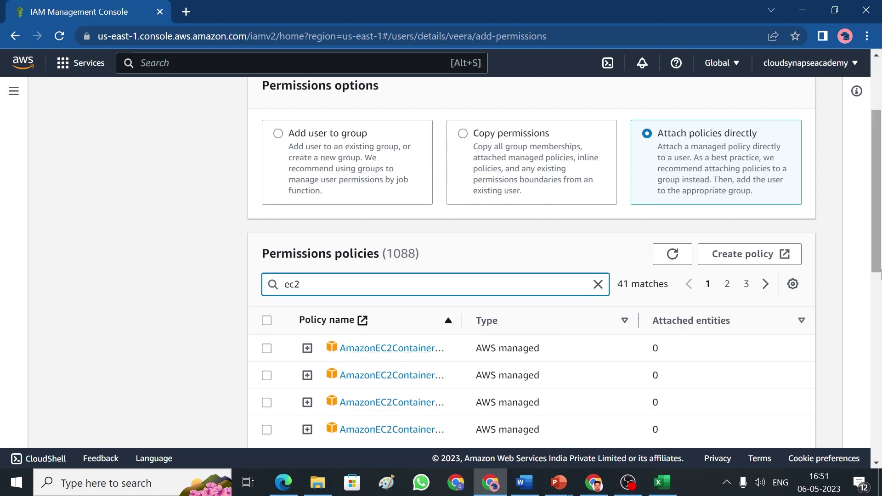
left_click_drag(880, 239, 880, 281)
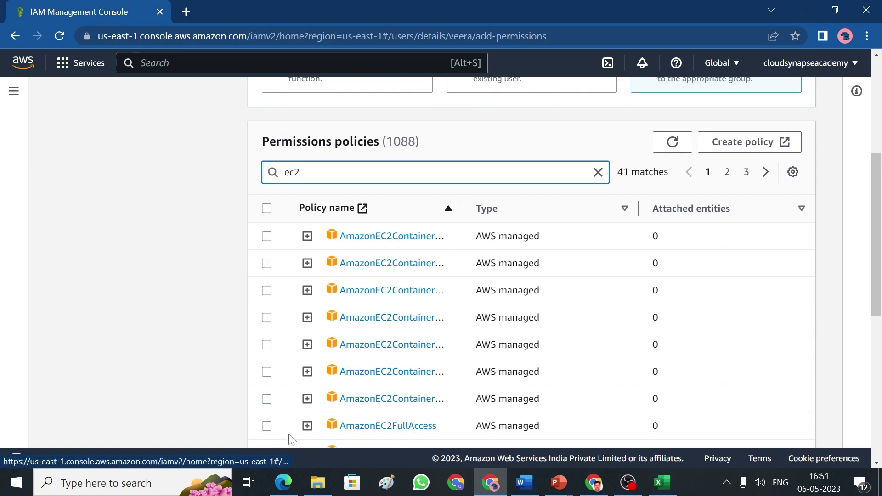
left_click(267, 426)
left_click_drag(879, 193, 876, 335)
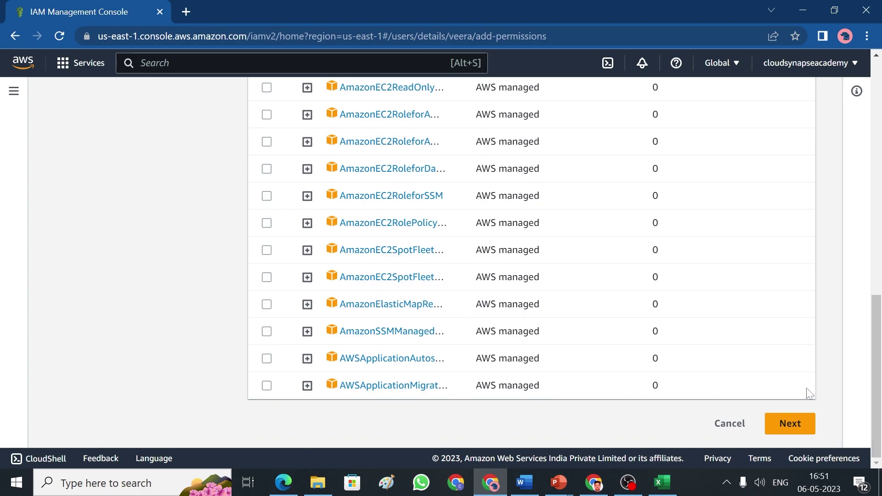
left_click(793, 424)
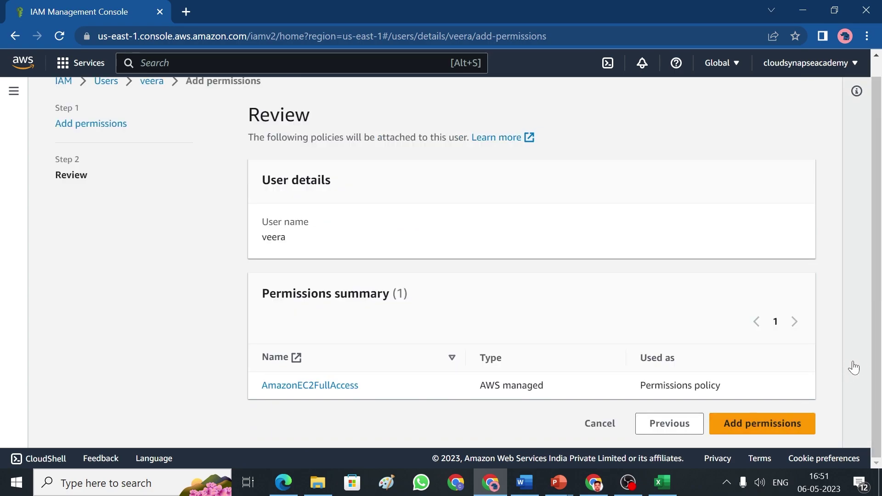
left_click(795, 432)
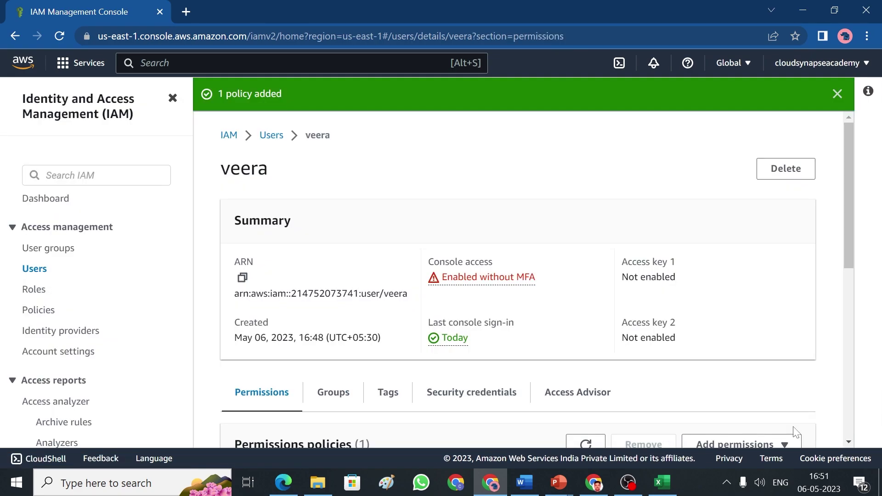
left_click_drag(851, 188, 861, 277)
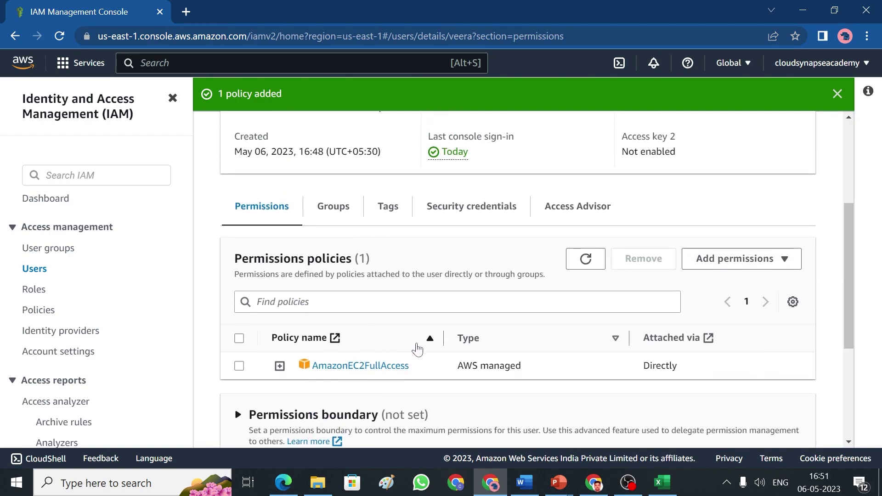
Switch to Edge, reload the EC2 dashboard and open the list of running instances.
left_click(288, 483)
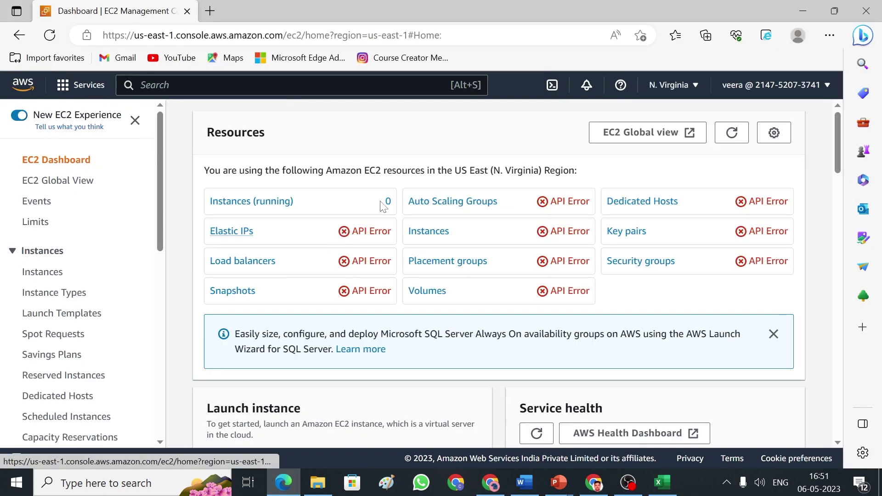
left_click(50, 34)
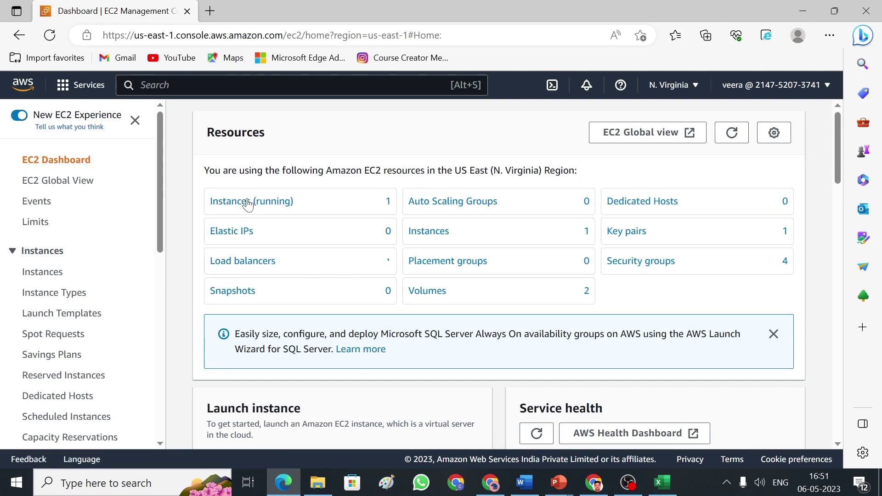
left_click(249, 204)
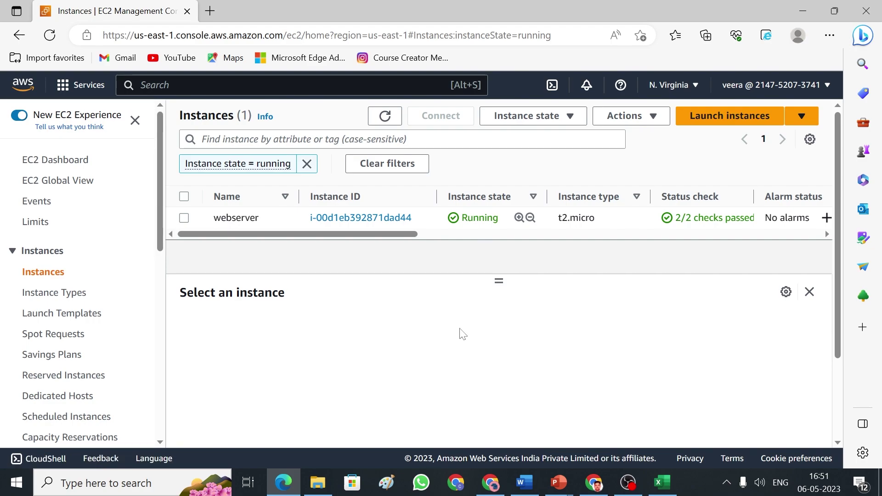
Switch back to Chrome and start a new IAM user group named "developer".
key("alt+Tab")
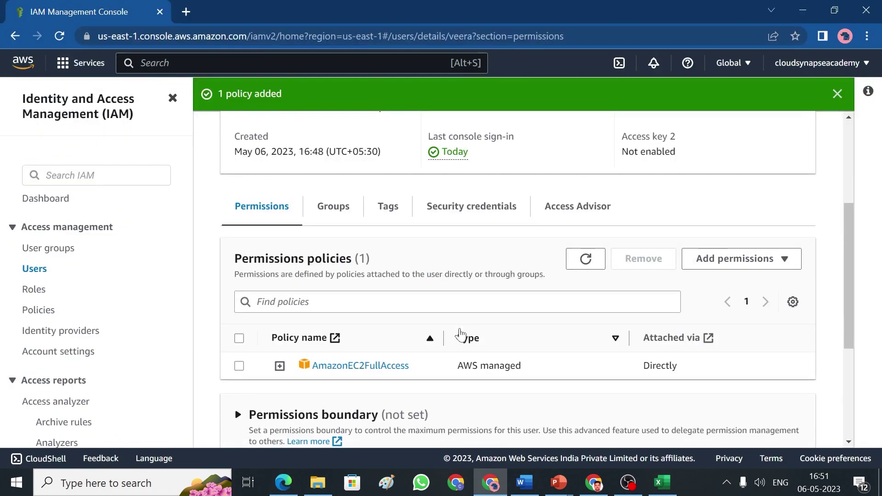
left_click(64, 249)
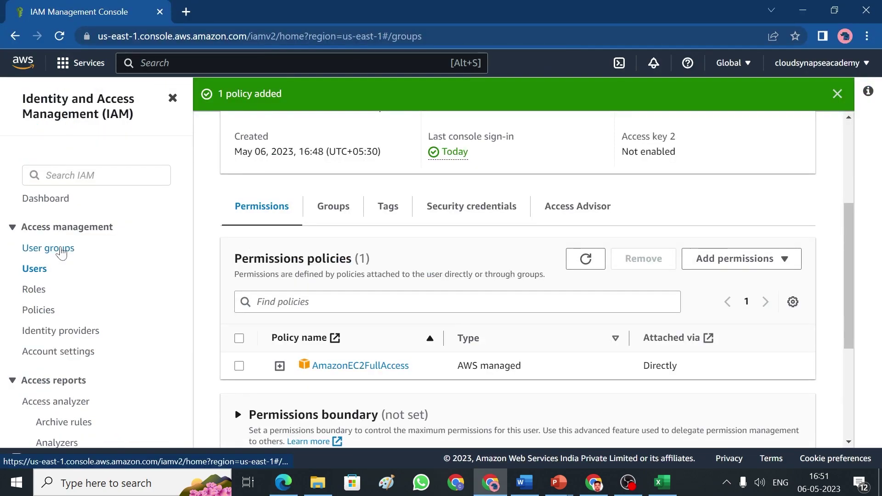
left_click(759, 170)
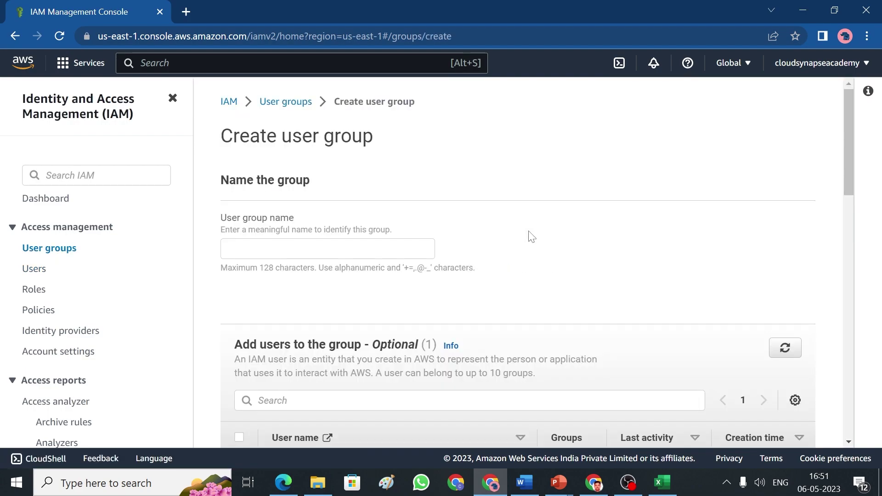
type("developer")
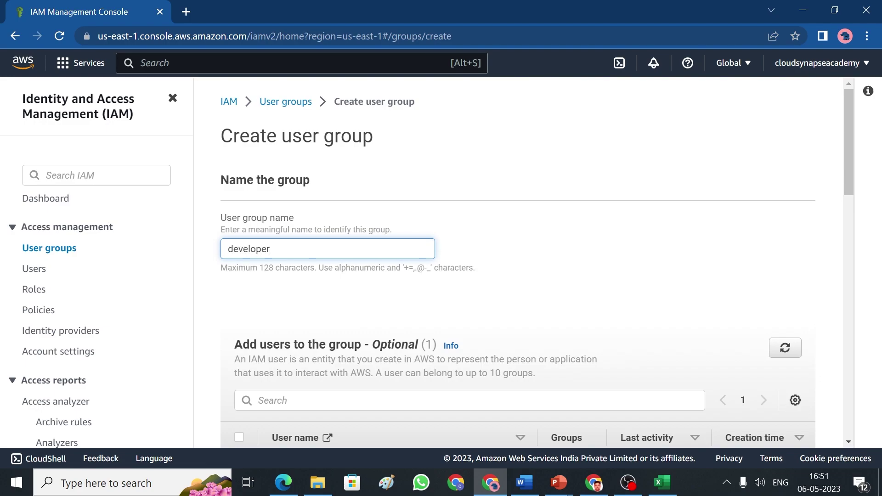
Filter the policies by "s3fu", attach AmazonS3FullAccess and create the group without adding any users.
scroll(851, 134, "down", 4)
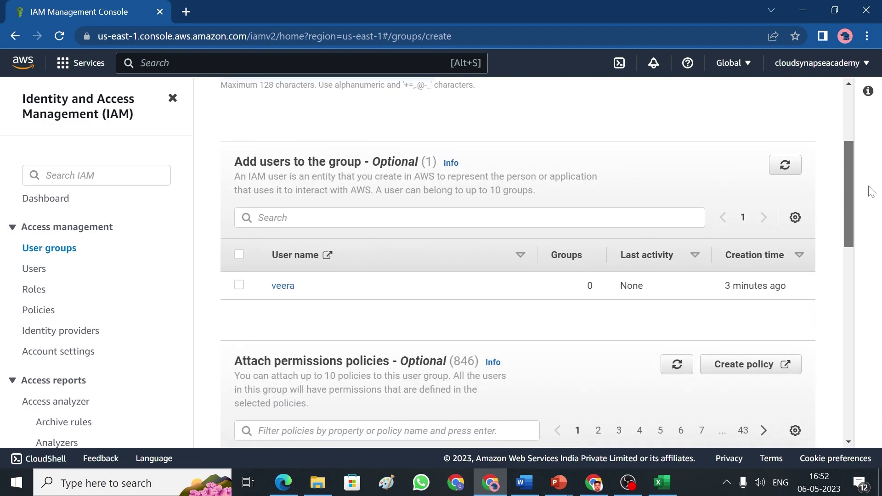
scroll(872, 192, "down", 1)
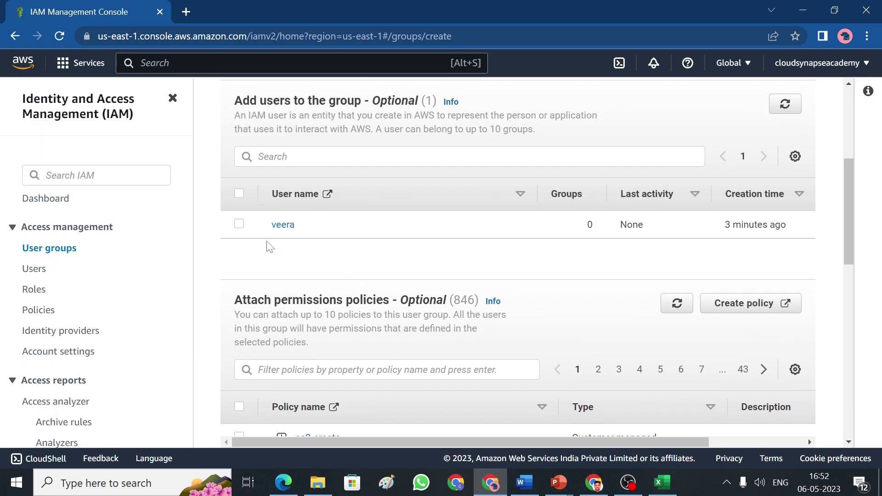
left_click_drag(853, 219, 863, 431)
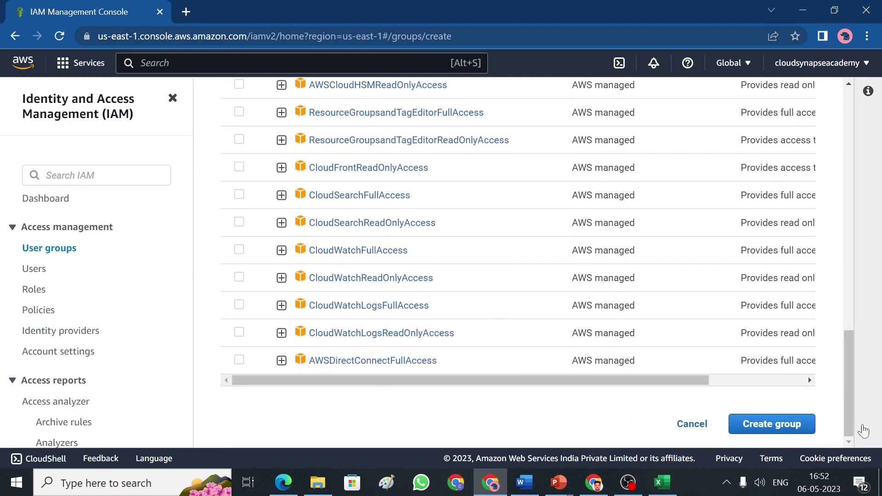
left_click_drag(846, 401, 844, 301)
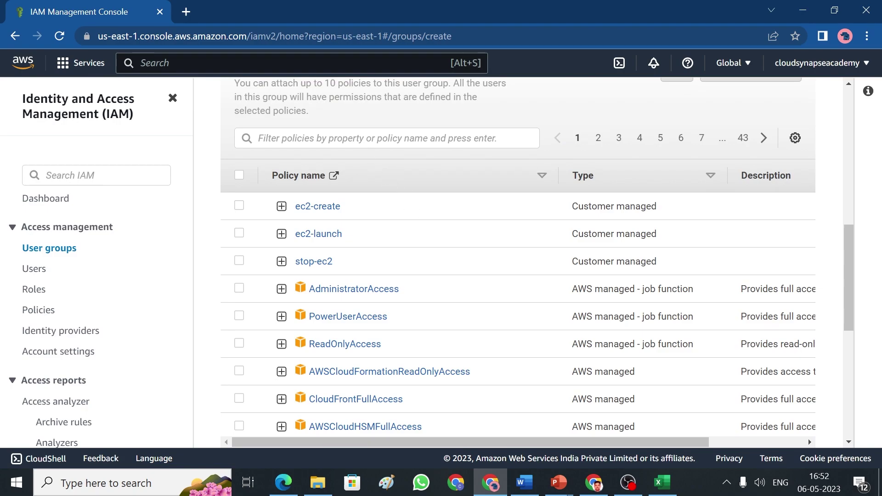
left_click(276, 138)
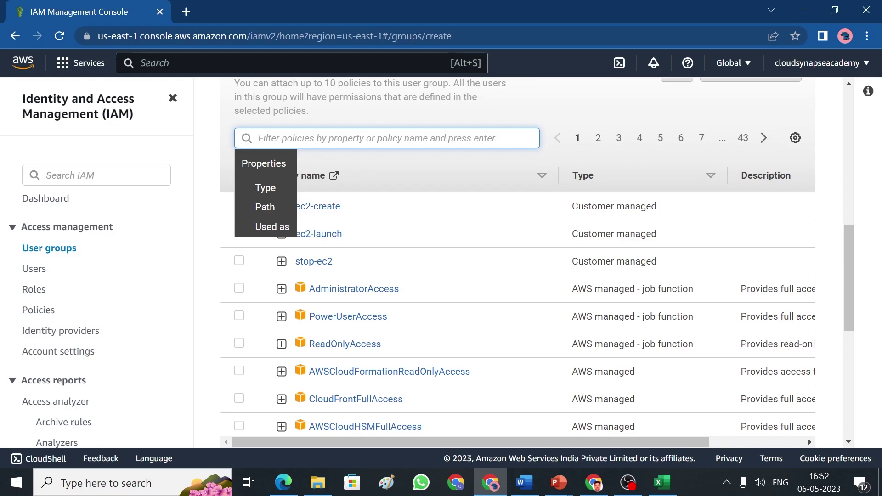
type("s3fu")
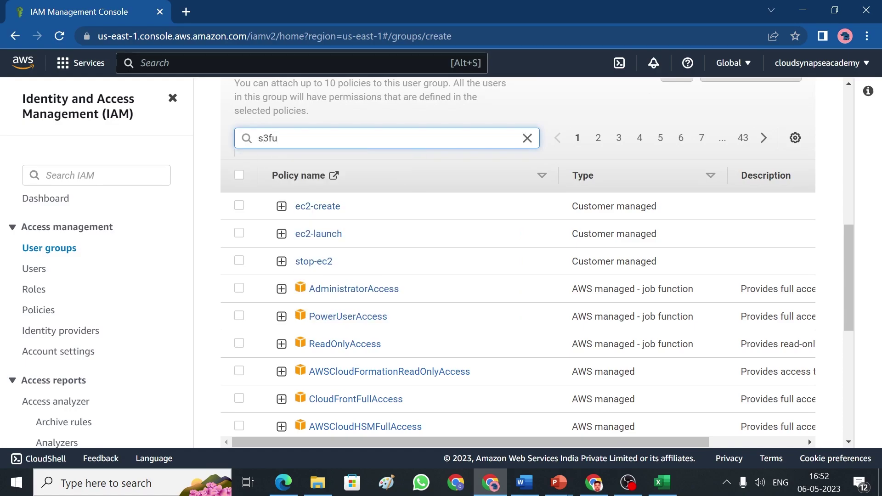
key("Return")
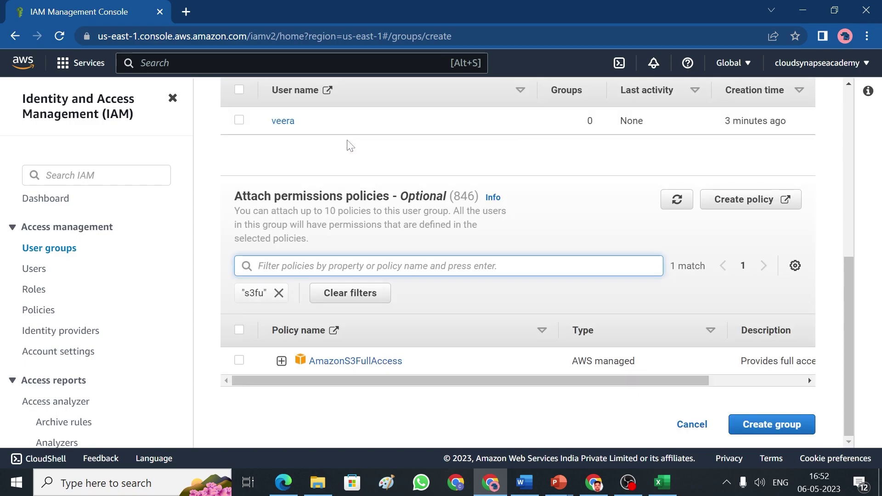
left_click(239, 361)
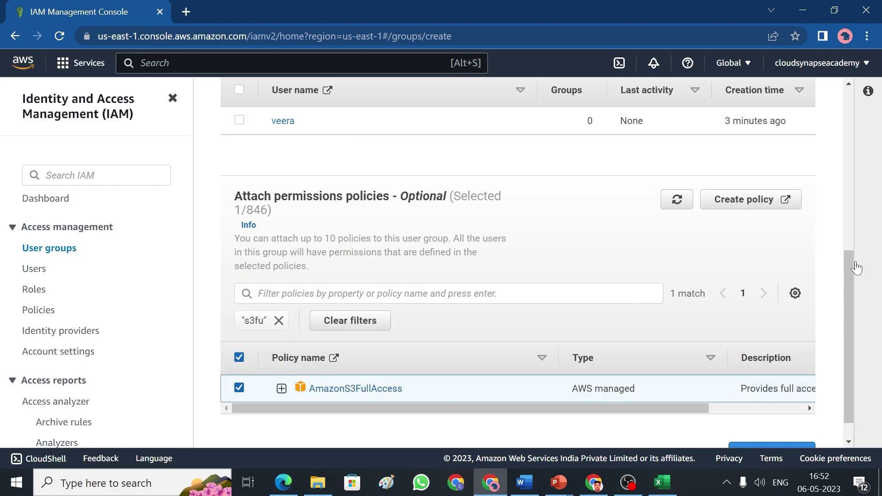
left_click_drag(851, 265, 853, 329)
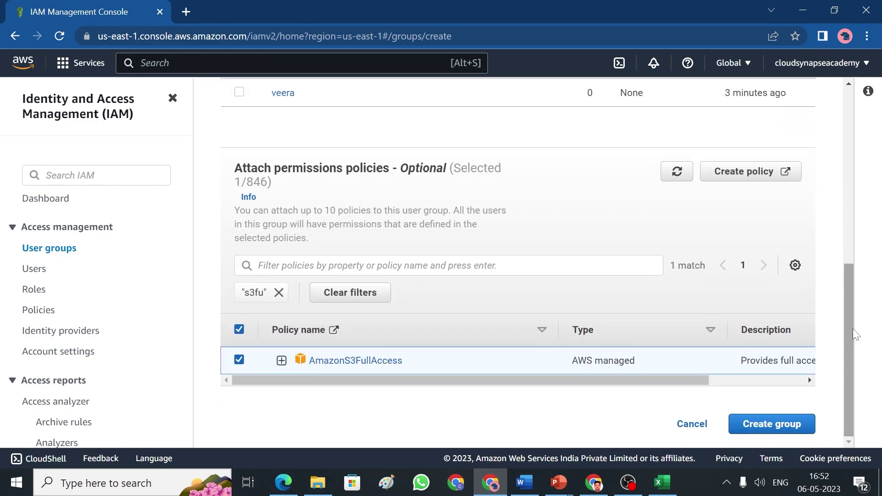
left_click(780, 423)
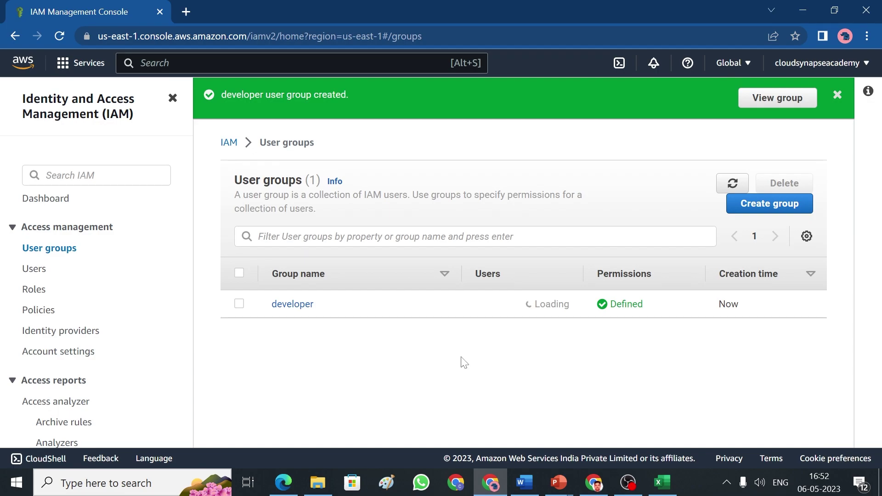
Open the developer group and view its permissions policies.
left_click(294, 305)
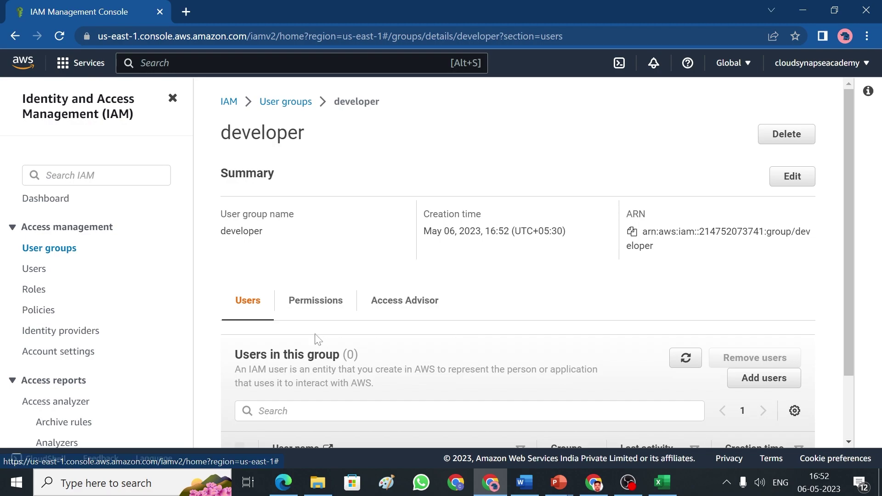
left_click(319, 308)
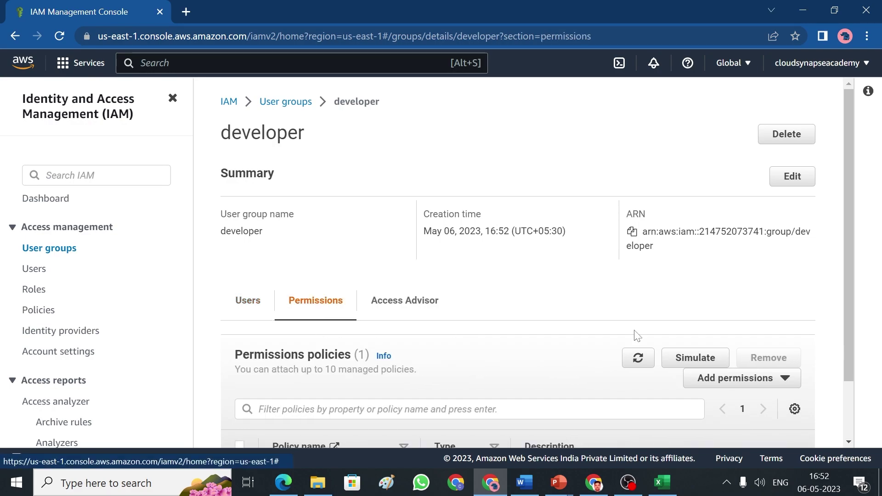
Open the developer group's users and add the account's one existing user to the group.
left_click_drag(846, 187, 864, 344)
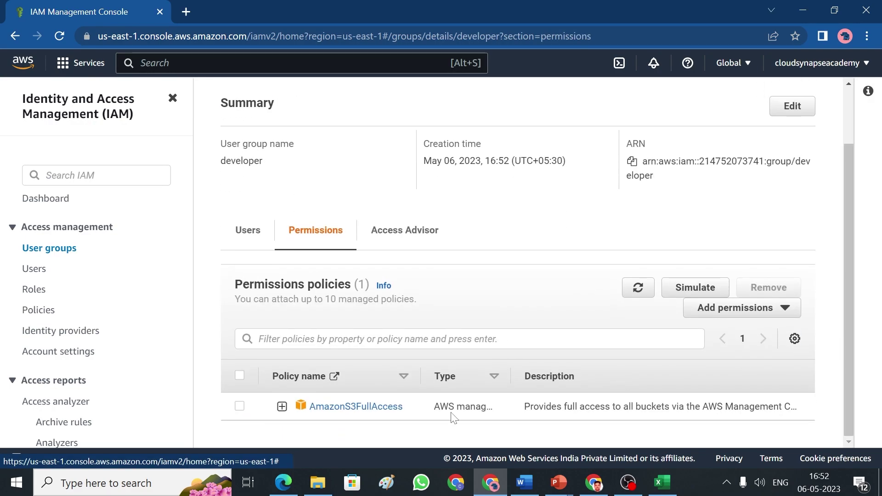
left_click(250, 234)
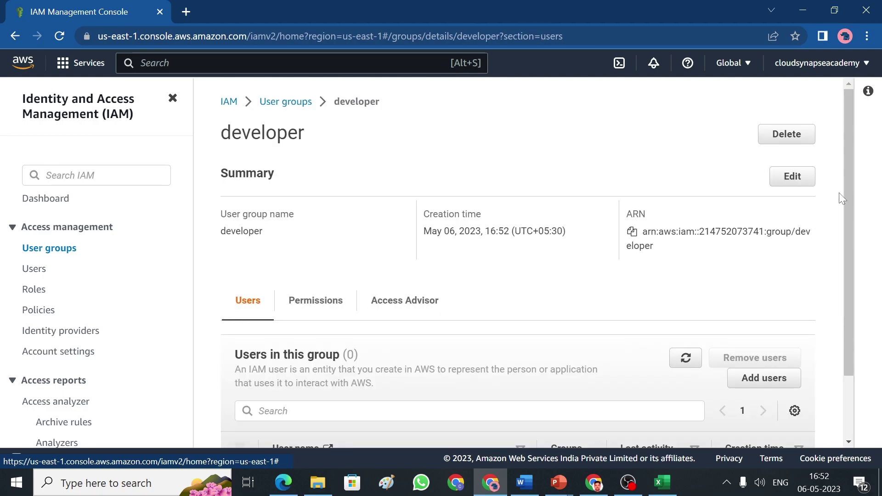
left_click_drag(851, 185, 857, 294)
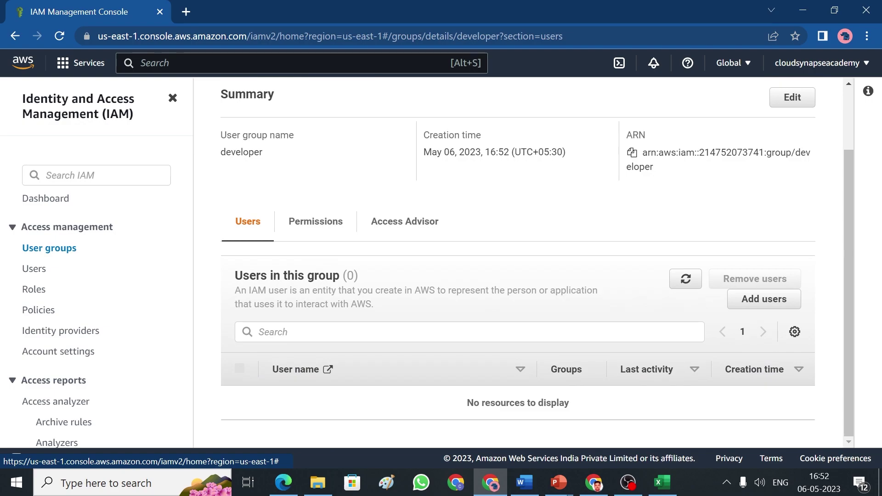
left_click(763, 300)
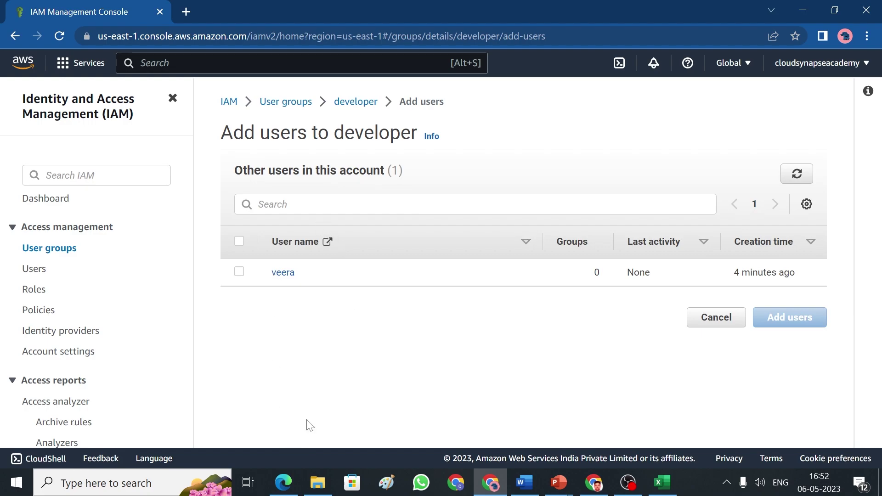
left_click(240, 272)
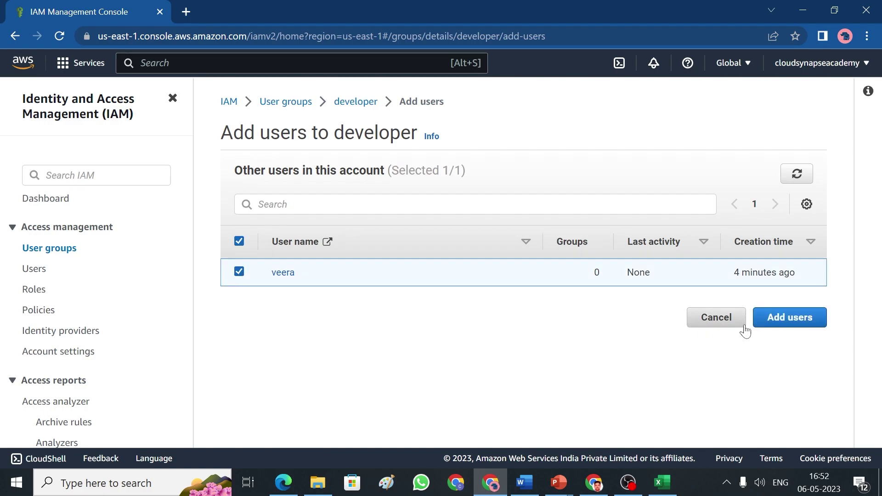
left_click(780, 318)
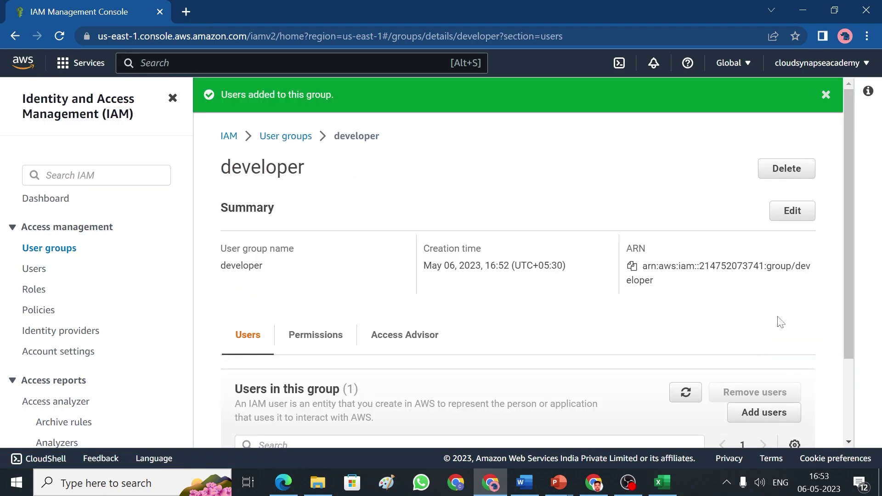
scroll(848, 224, "down", 3)
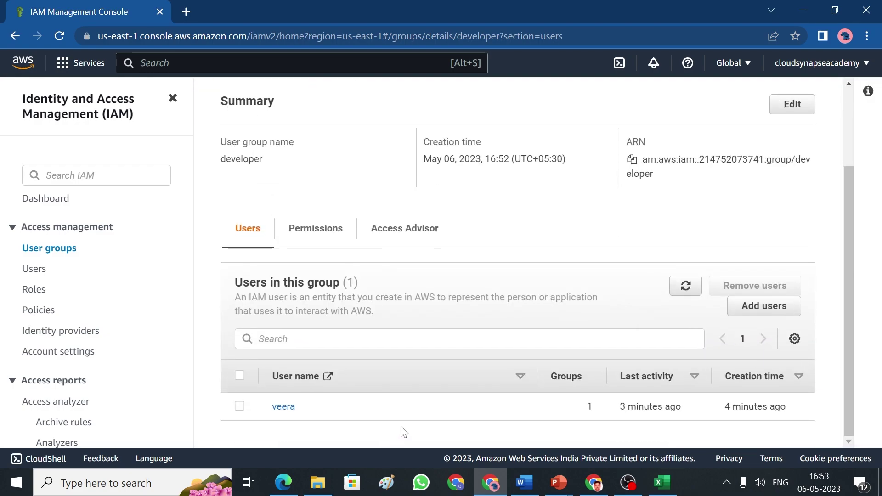
Switch to Edge, search the AWS services for "s3" and open the S3 bucket list.
left_click(283, 482)
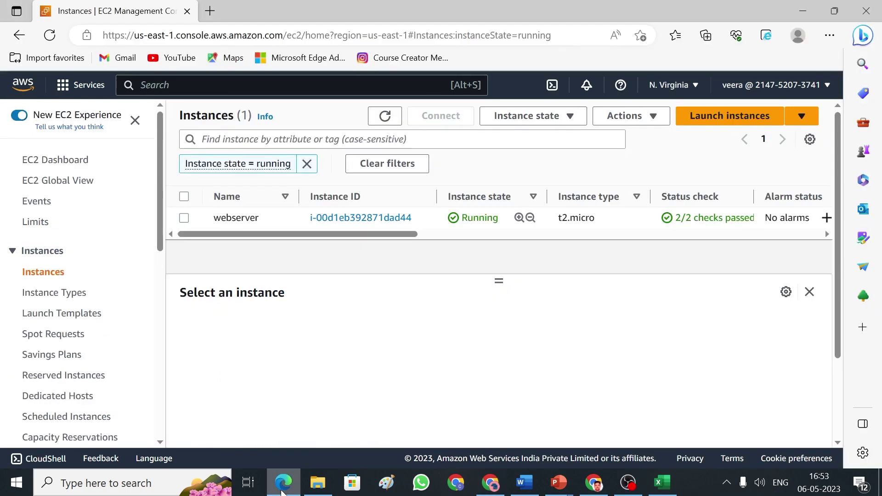
key("alt+s")
type("s3")
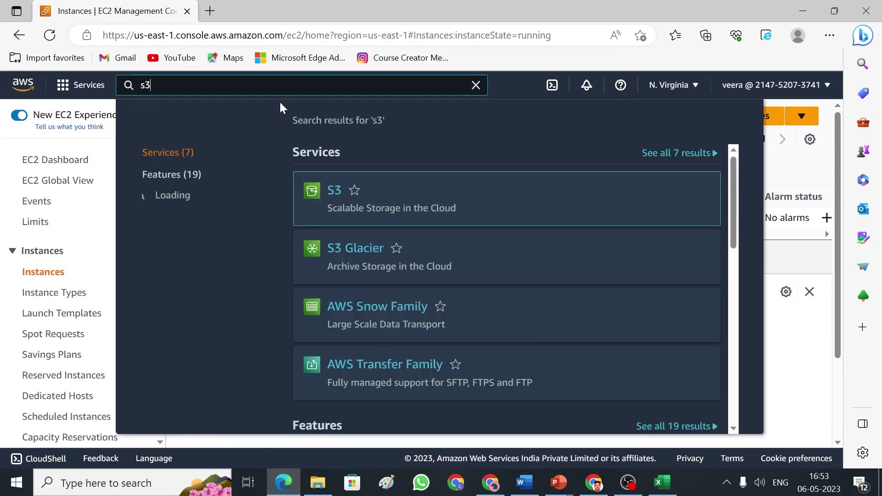
left_click(337, 195)
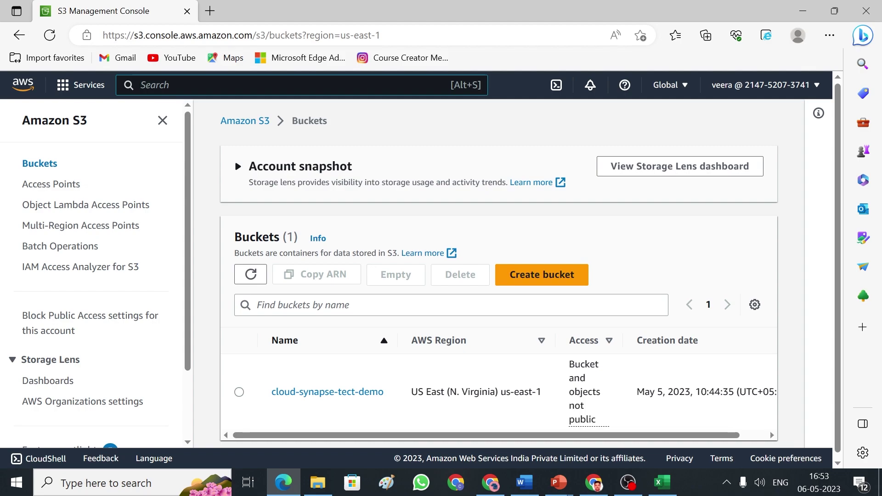
Switch back to Chrome and start a new IAM role for an AWS service with the EC2 use case, continuing to its permissions.
key("alt+Tab")
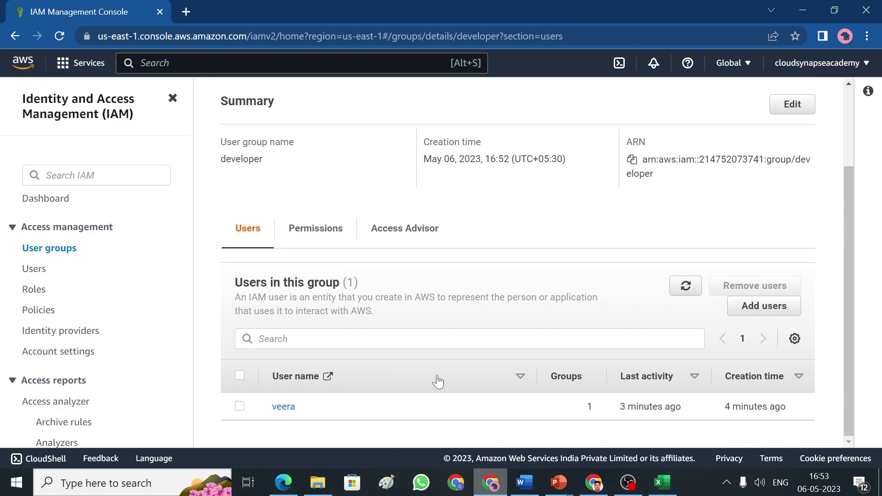
left_click(34, 290)
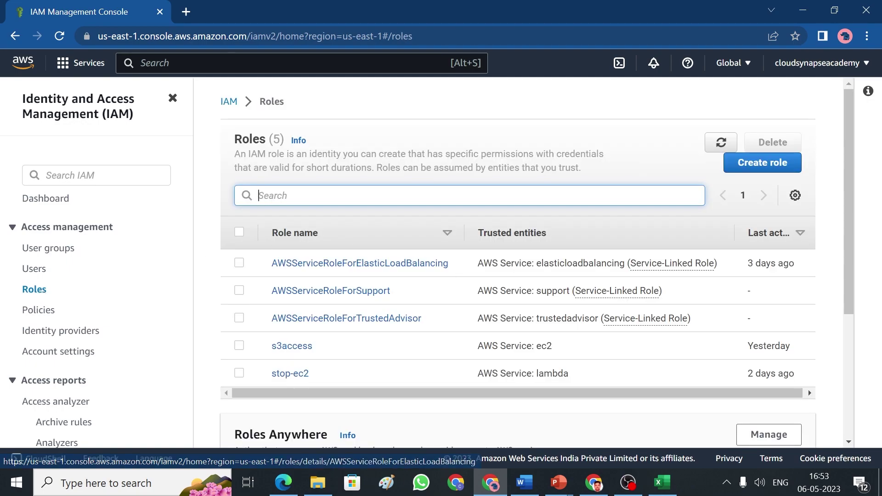
left_click(740, 168)
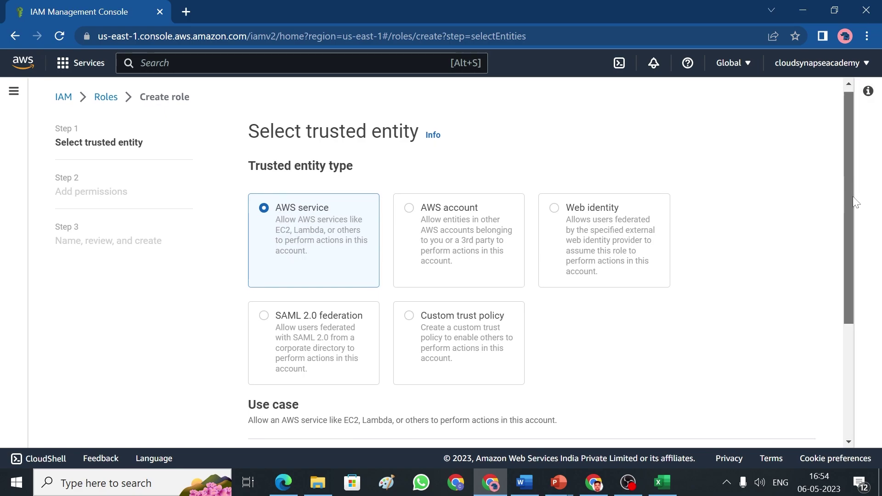
scroll(858, 187, "down", 2)
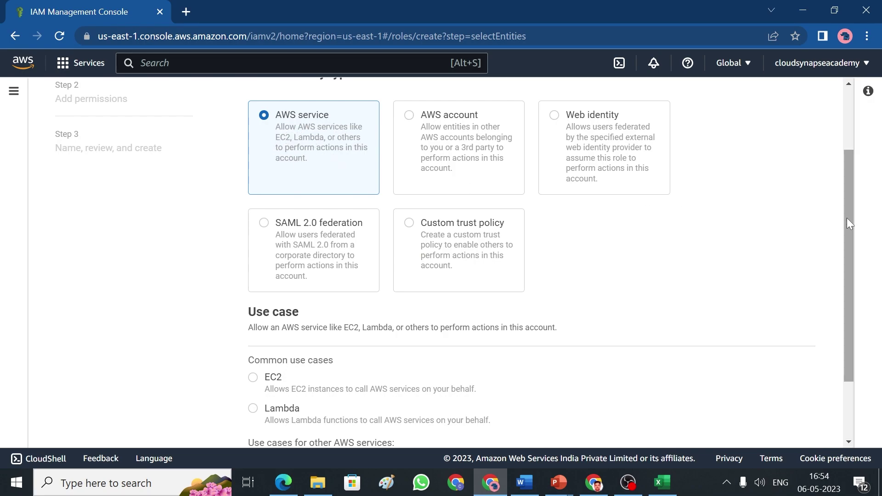
left_click_drag(848, 218, 846, 263)
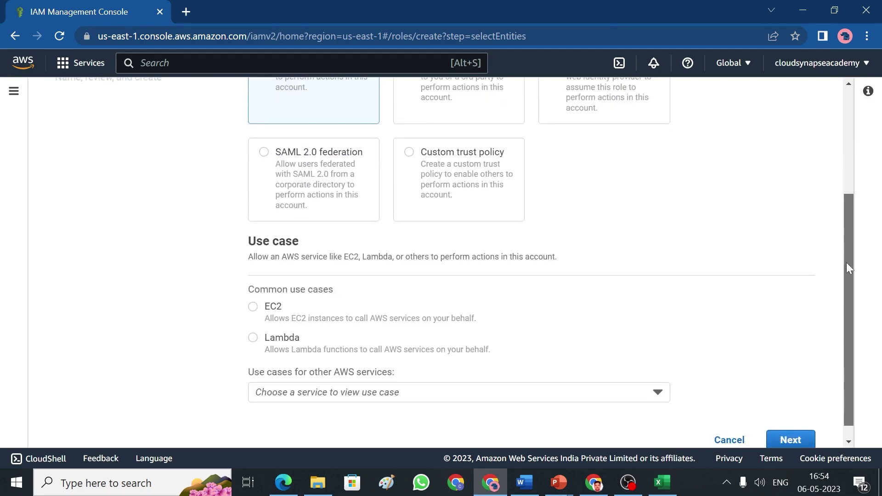
left_click(253, 307)
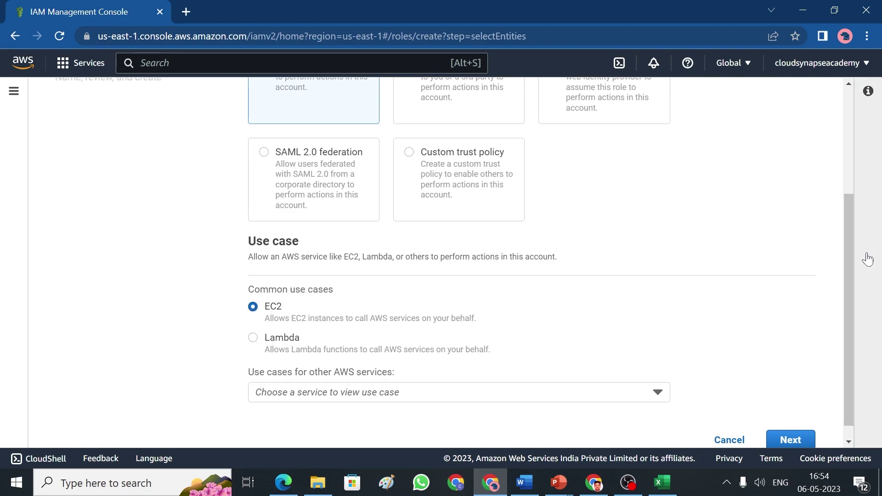
scroll(854, 276, "down", 1)
left_click(811, 426)
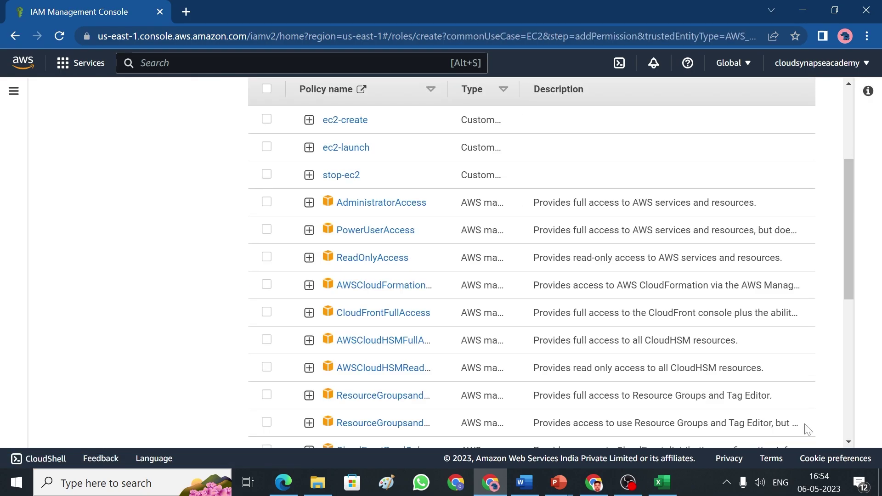
Filter the permissions policies by "s3fu", attach AmazonS3FullAccess to the role and continue to the role details.
left_click_drag(848, 281, 847, 248)
left_click(286, 149)
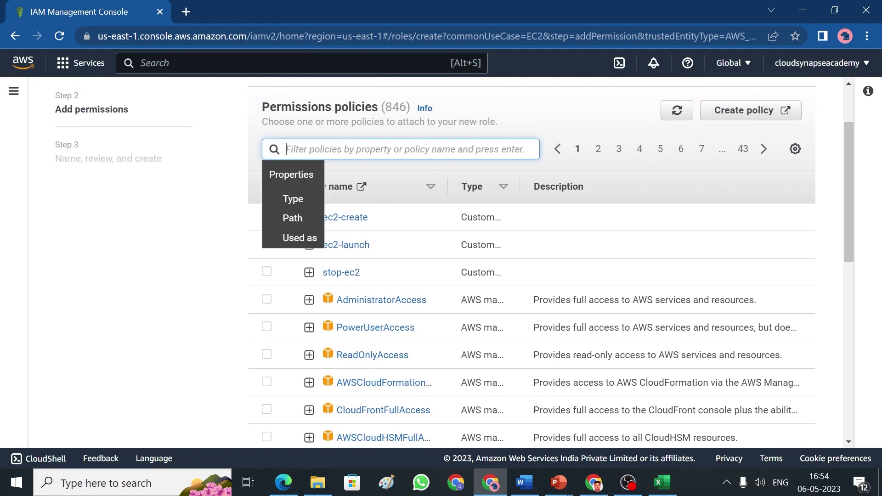
type("s3")
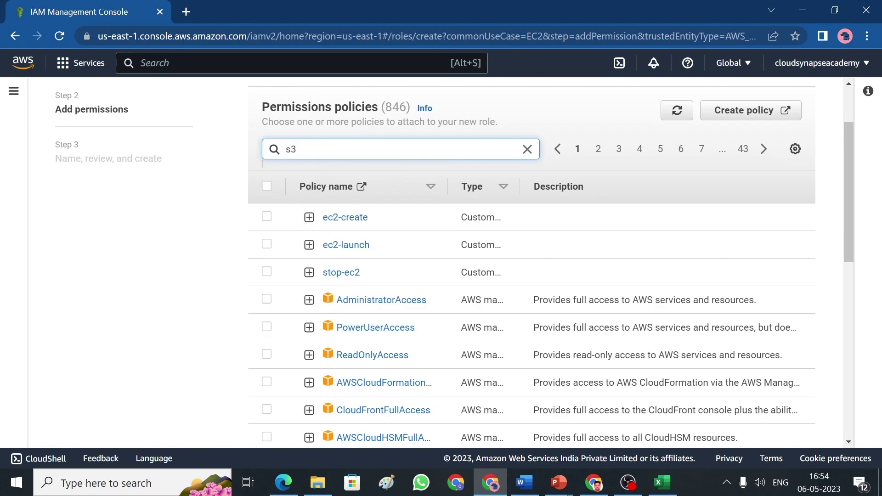
type("fu")
key("Return")
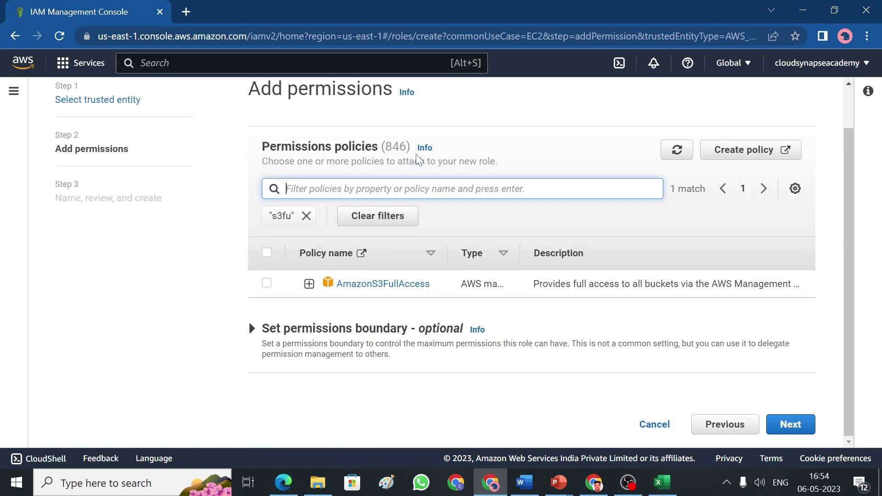
left_click(267, 284)
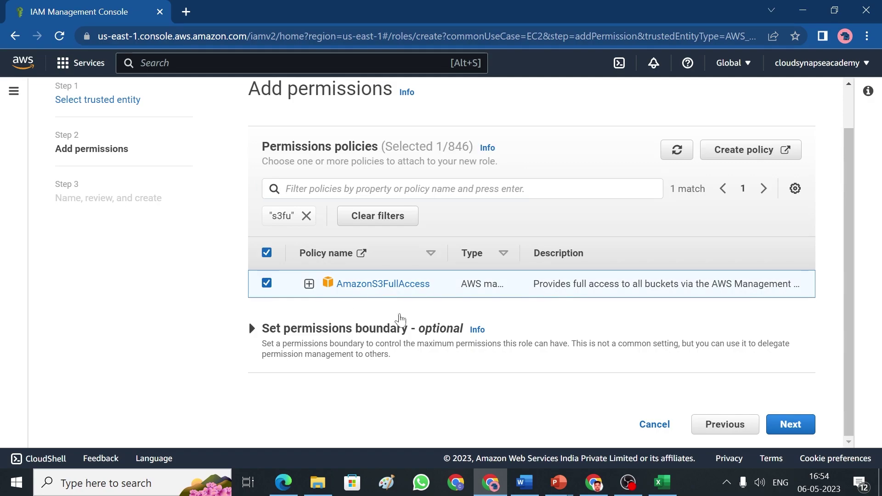
left_click(792, 425)
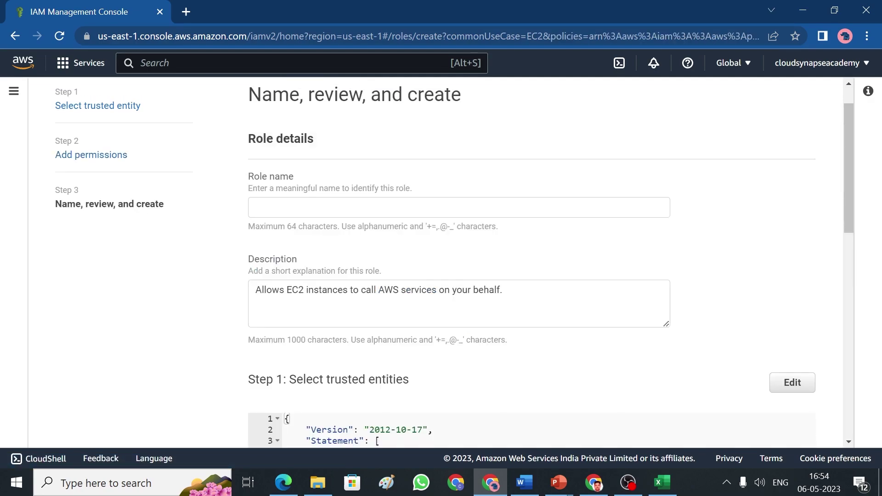
Name the role "ec2-s3-access", review its trusted entities and permissions, and create it without tags.
left_click(459, 207)
type("s3")
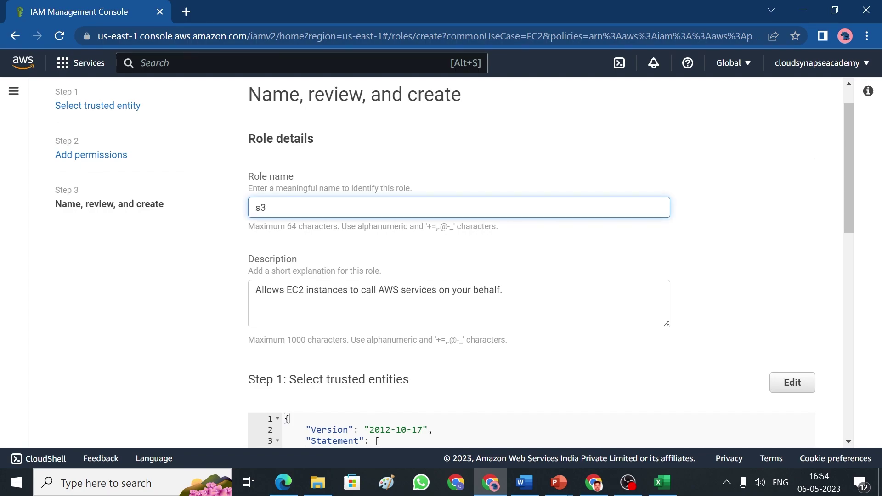
key("BackSpace")
key("BackSpace")
type("ec2-s3-access")
scroll(859, 181, "down", 6)
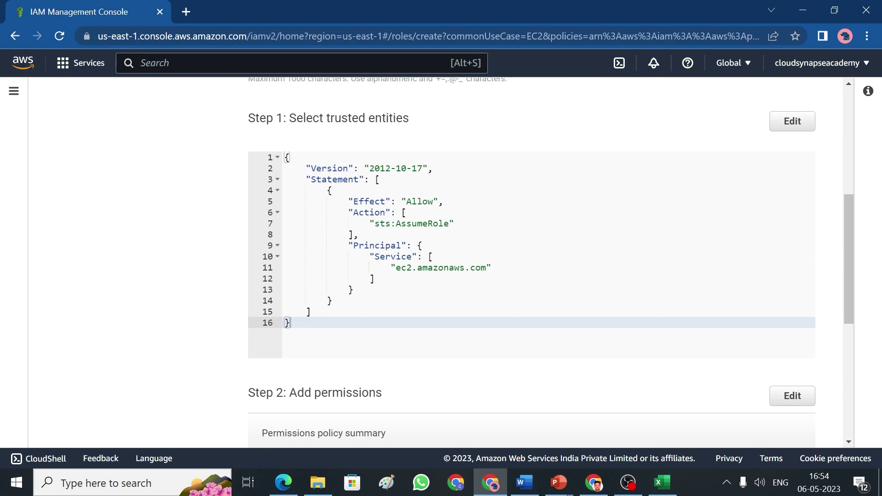
mouse_move(845, 255)
left_mouse_down()
mouse_move(850, 282)
mouse_move(851, 258)
left_mouse_up()
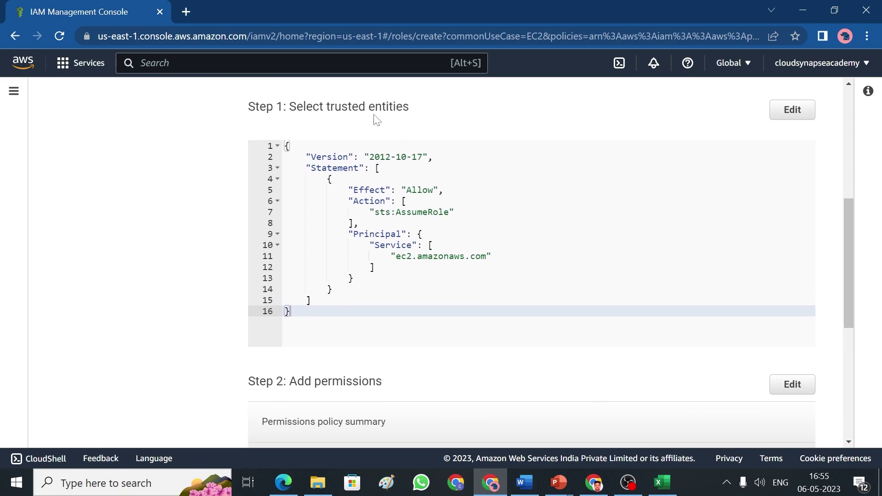
left_click_drag(844, 260, 864, 322)
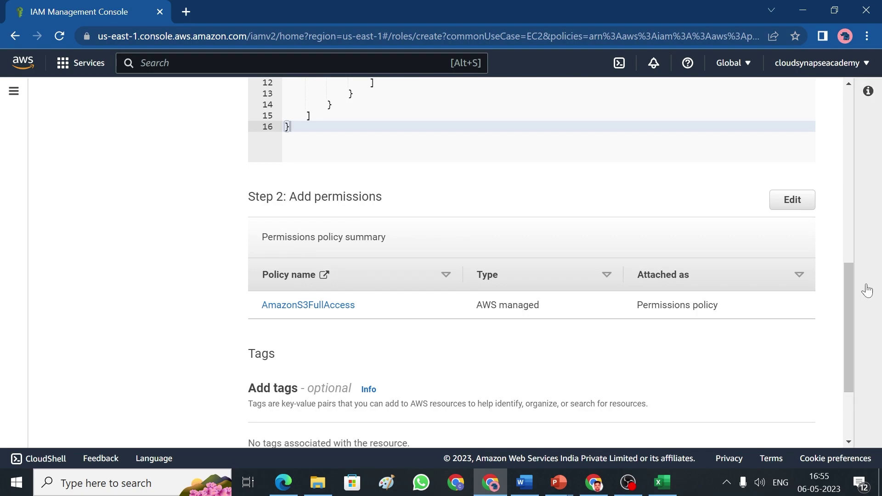
scroll(848, 286, "down", 3)
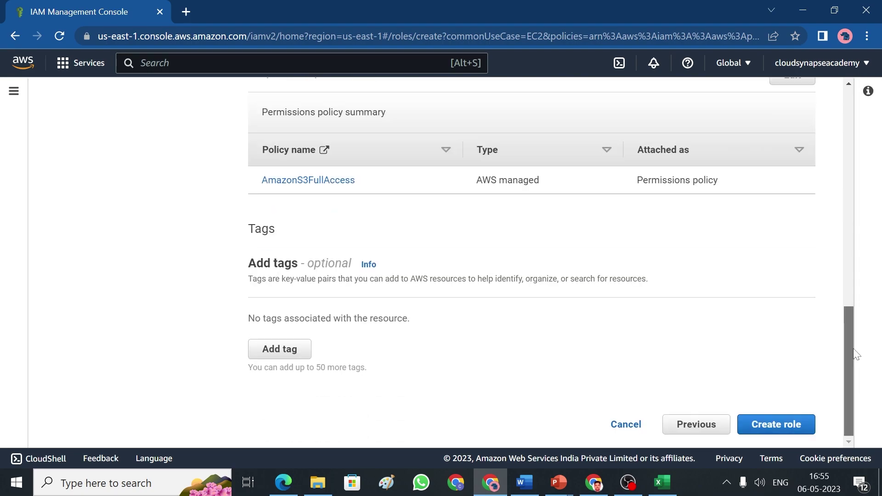
left_click(777, 425)
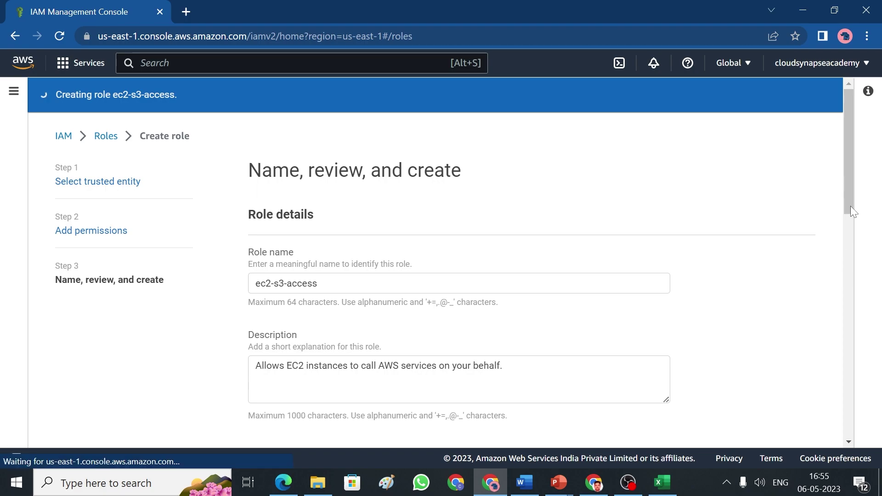
left_click_drag(848, 205, 861, 334)
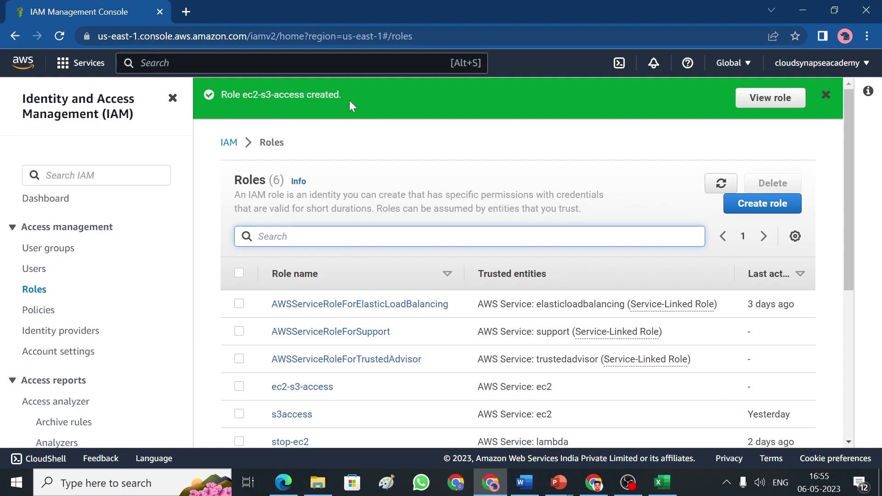
Search the AWS services for "ec2" and open the EC2 console.
key("alt+s")
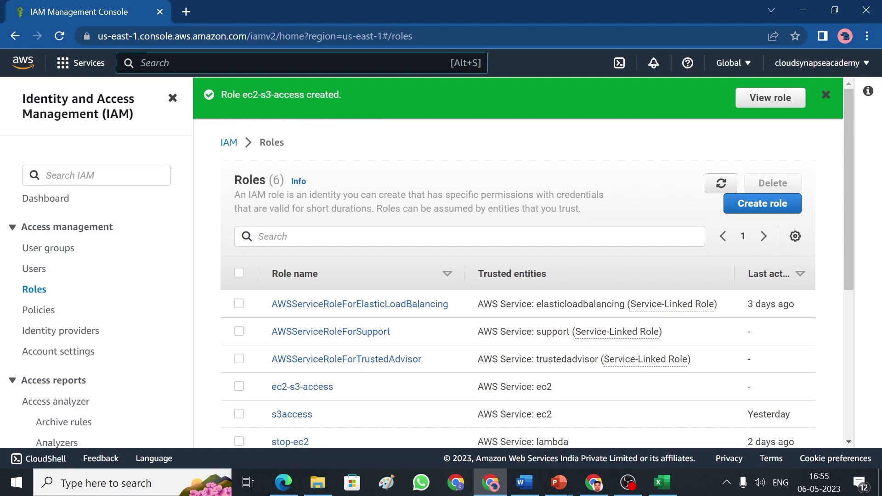
type("ec2")
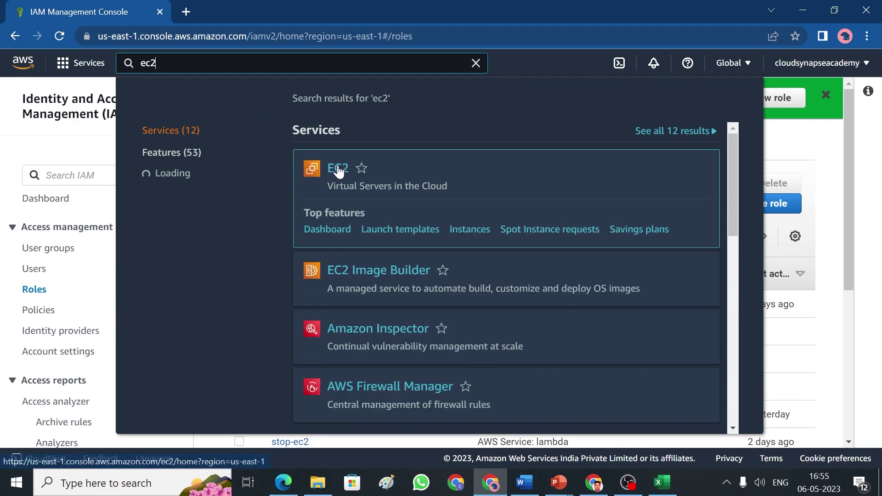
left_click(339, 172)
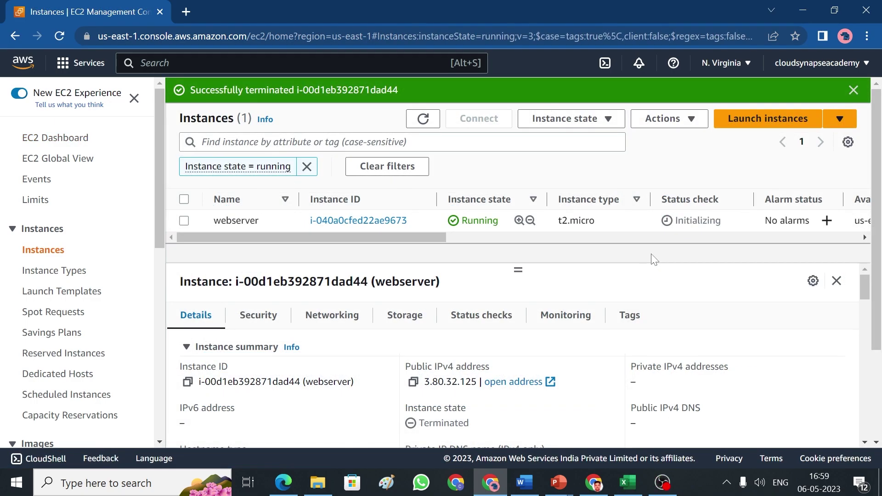
Select the running webserver instance and open its SSH client connection instructions.
left_click(185, 221)
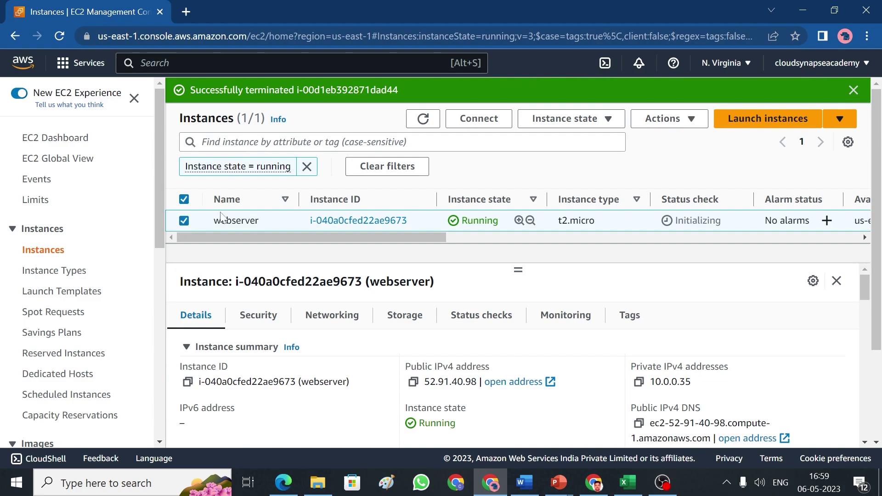
left_click(490, 126)
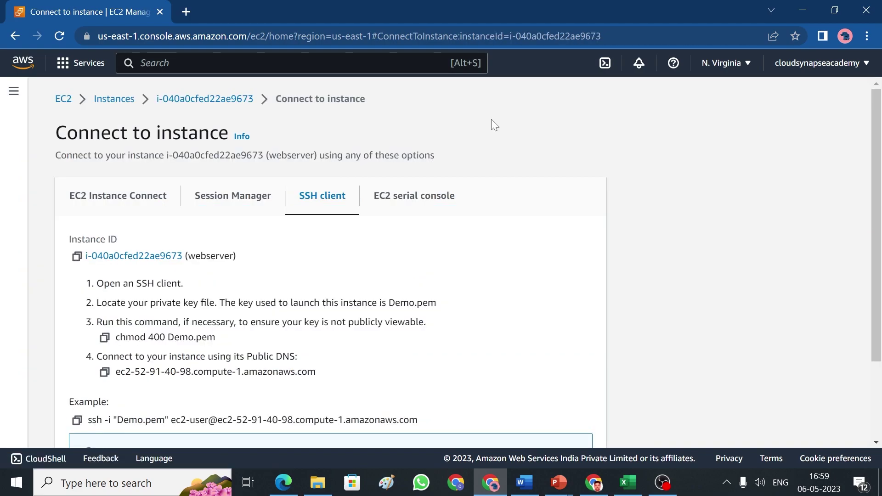
scroll(609, 276, "down", 3)
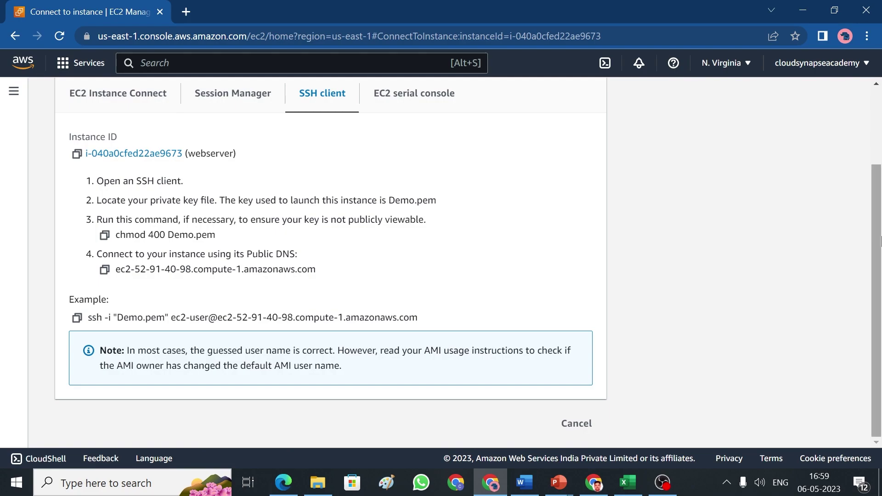
Connect to the webserver instance through EC2 Instance Connect with the user name ec2-user.
scroll(879, 243, "up", 3)
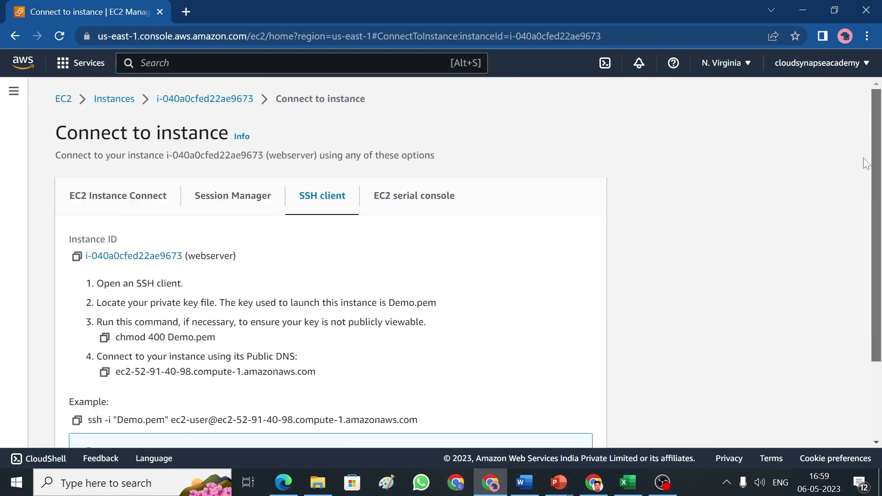
left_click(132, 201)
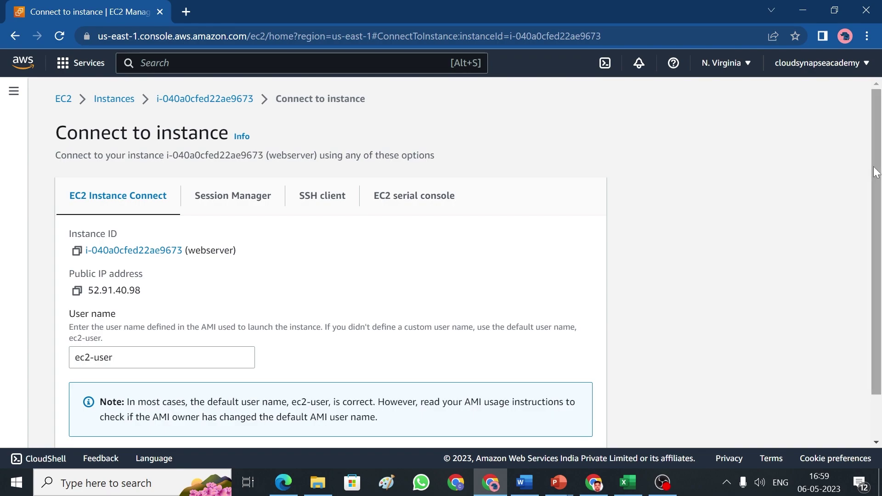
scroll(877, 172, "down", 2)
left_click(586, 426)
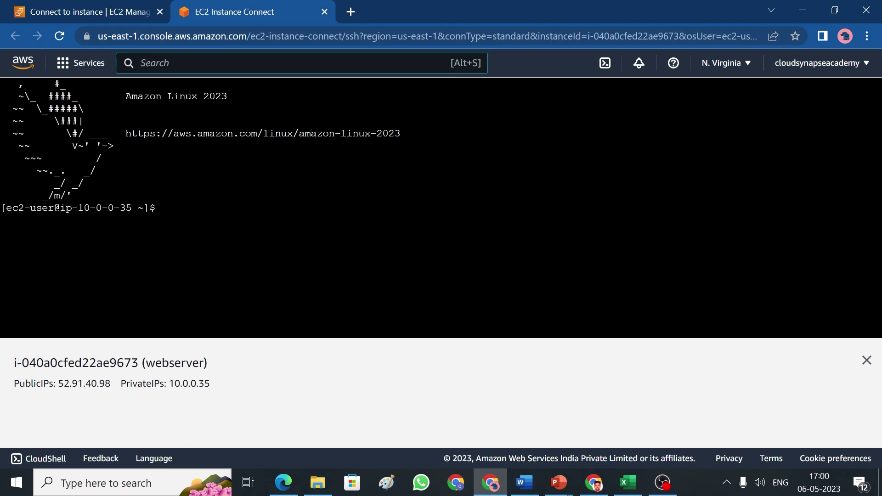
Switch to the root user with "sudo su" and list the S3 buckets with "aws s3 ls".
type("sudo su")
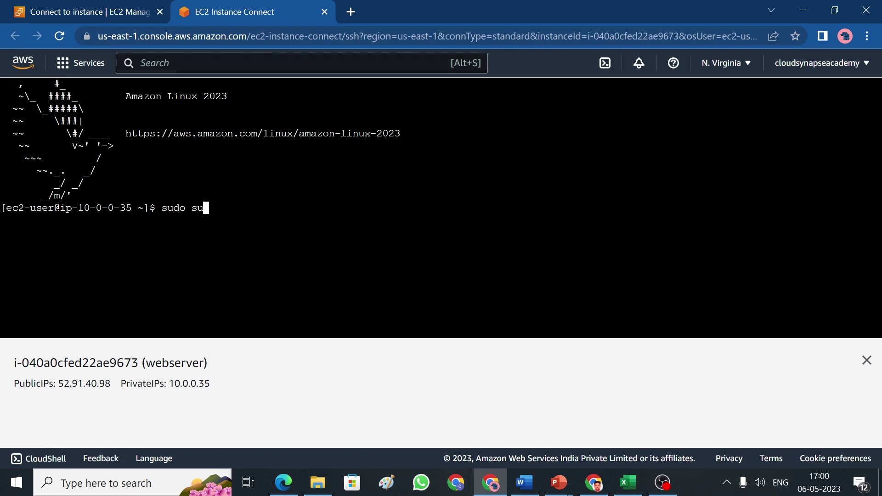
key("Return")
type("aws s3")
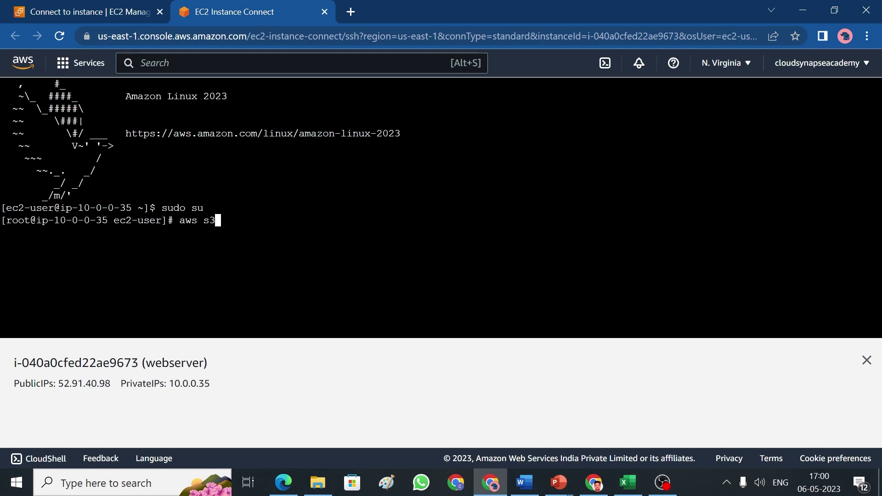
type(" ls")
key("Return")
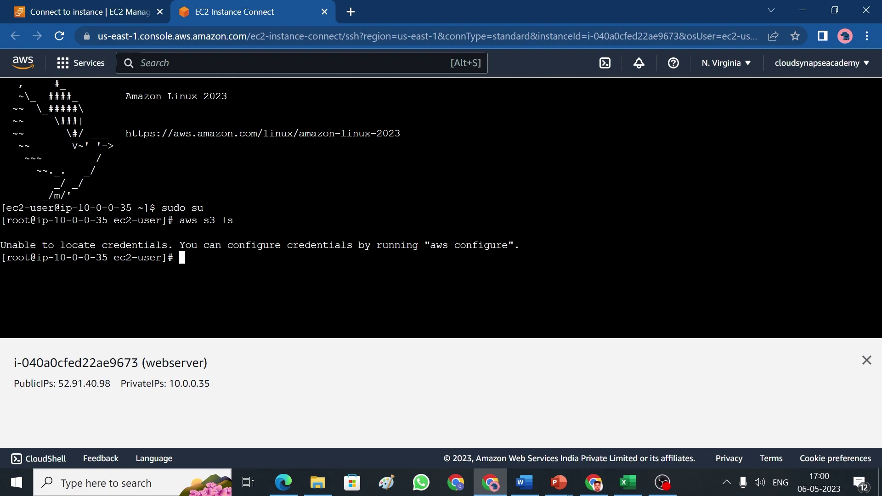
Return to the EC2 instances list and attach the ec2-s3-access IAM role to the webserver instance.
left_click(112, 13)
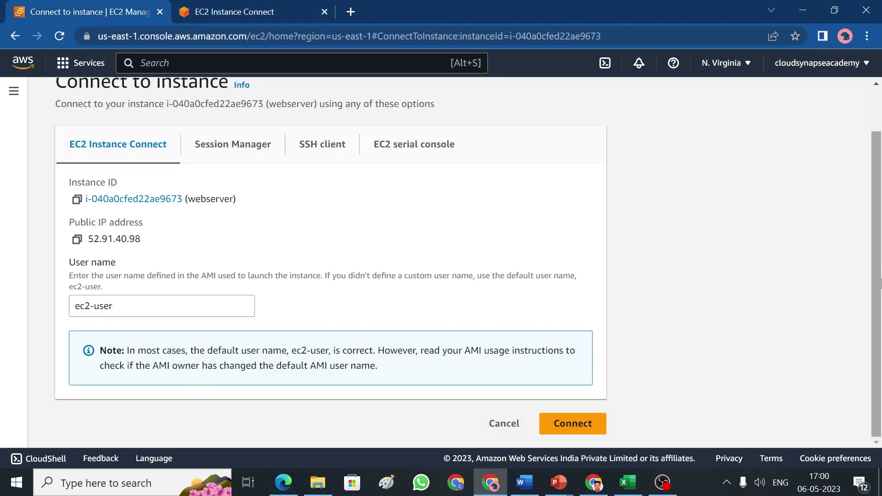
scroll(876, 183, "up", 2)
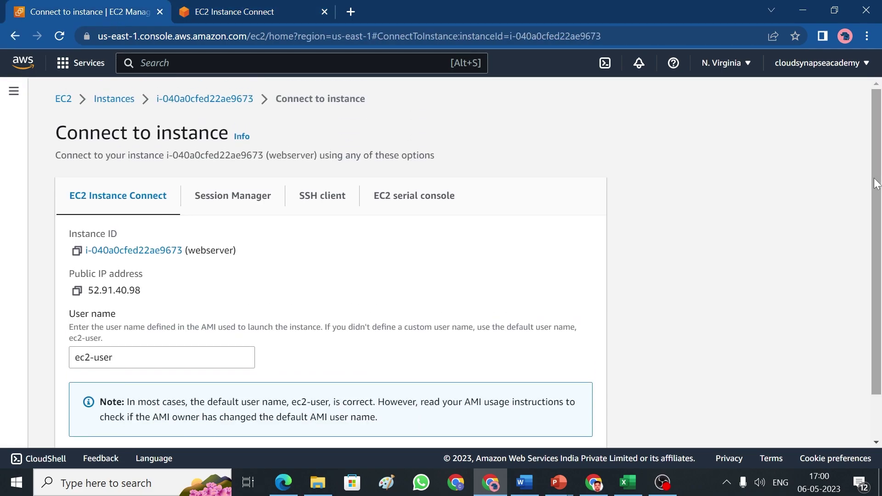
left_click(115, 100)
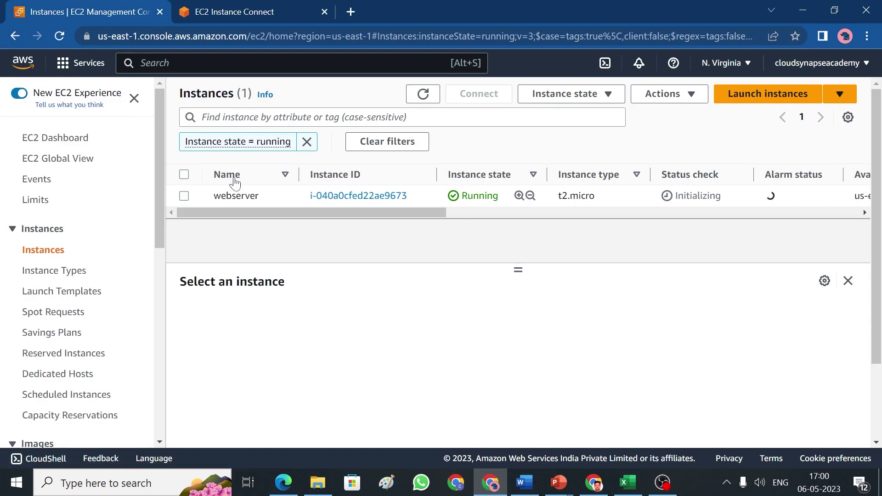
left_click(184, 196)
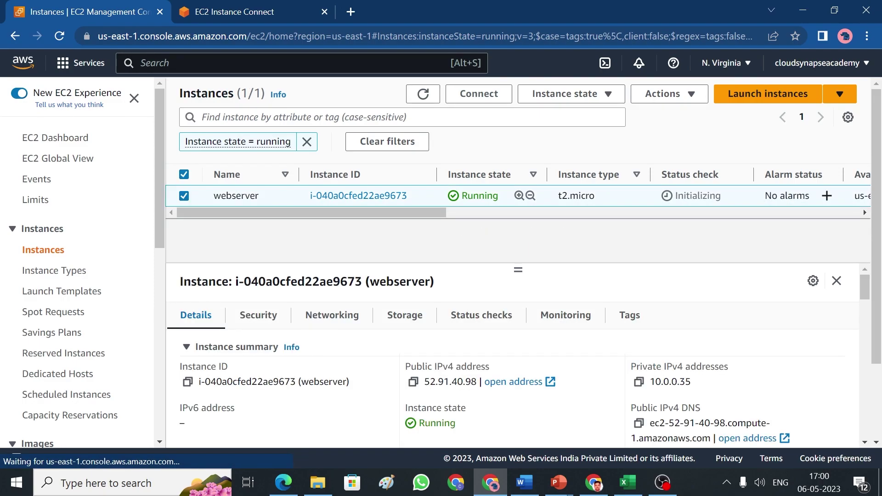
left_click(690, 97)
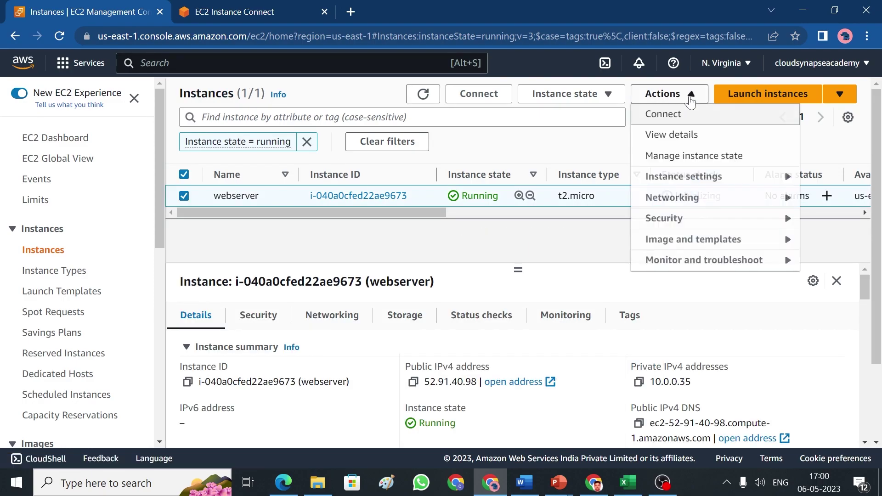
left_click(702, 224)
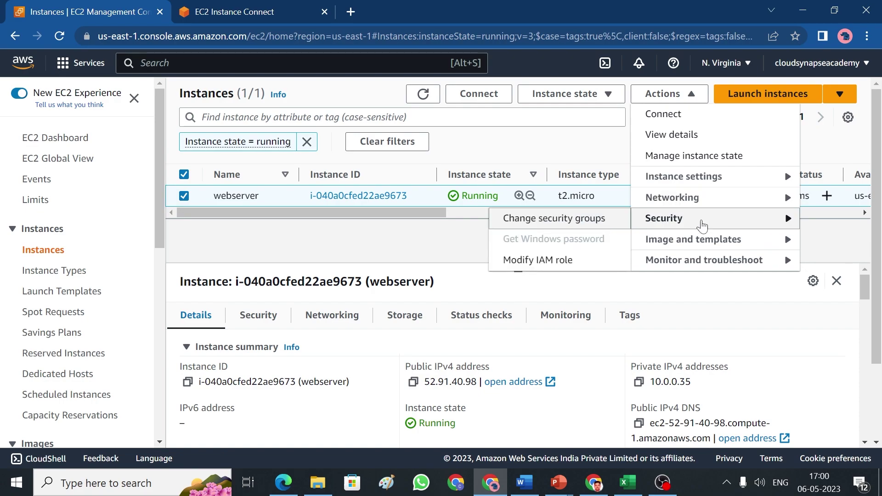
left_click(586, 262)
left_click(387, 284)
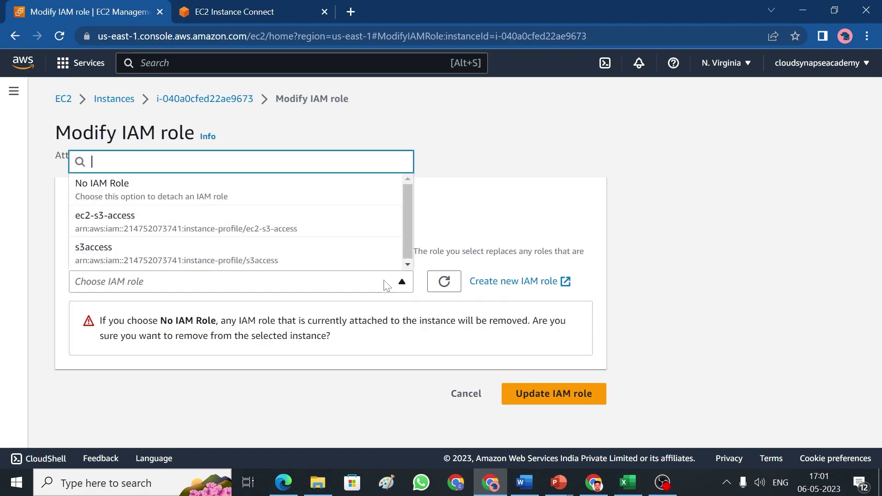
left_click(140, 226)
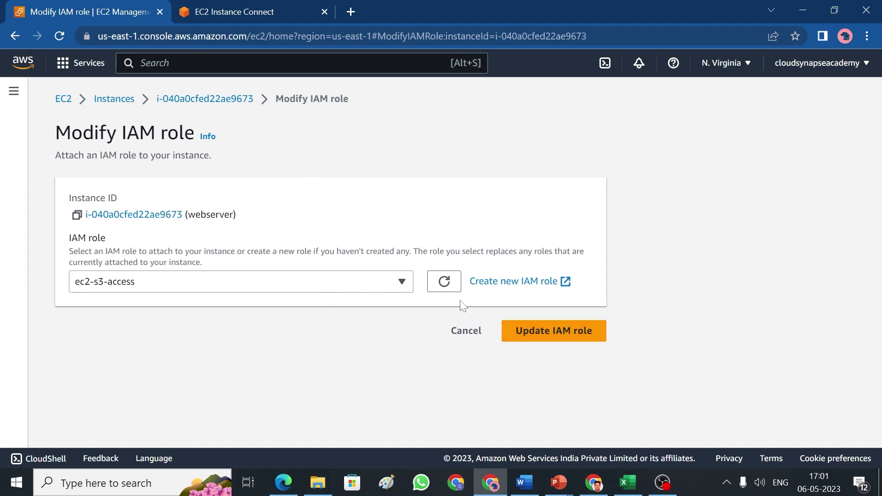
left_click(527, 327)
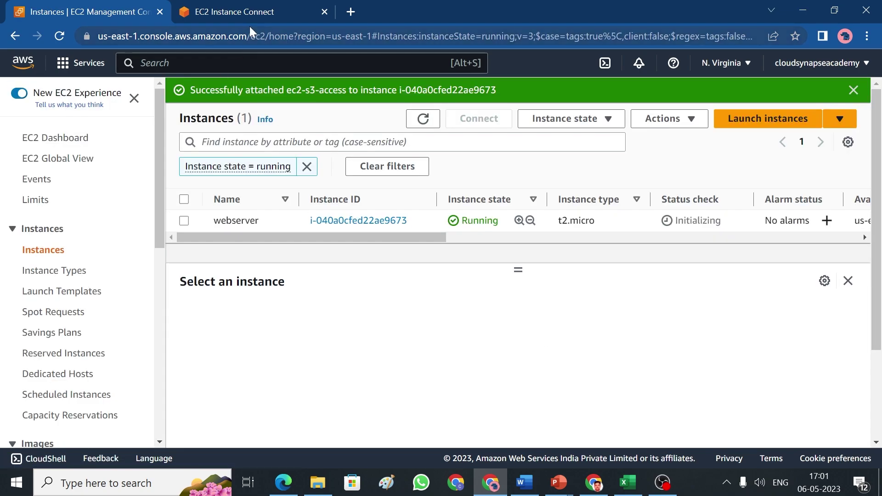
Rerun "aws s3 ls" in the instance terminal, highlight the listed bucket and return to the EC2 instances list.
left_click(257, 11)
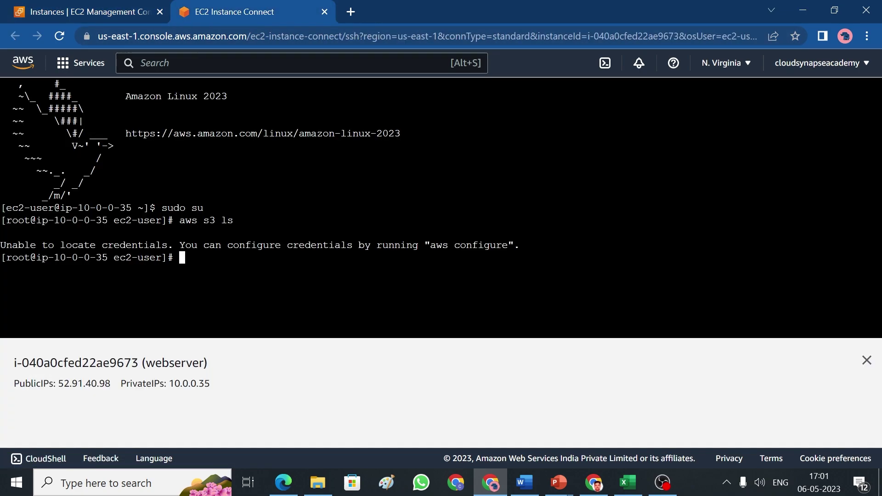
key("Up")
key("Return")
left_click_drag(263, 269, 1, 270)
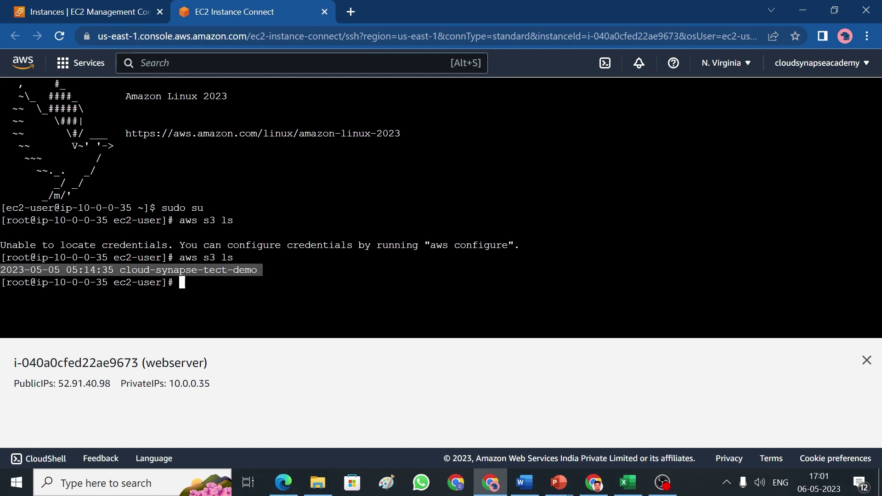
left_click(99, 12)
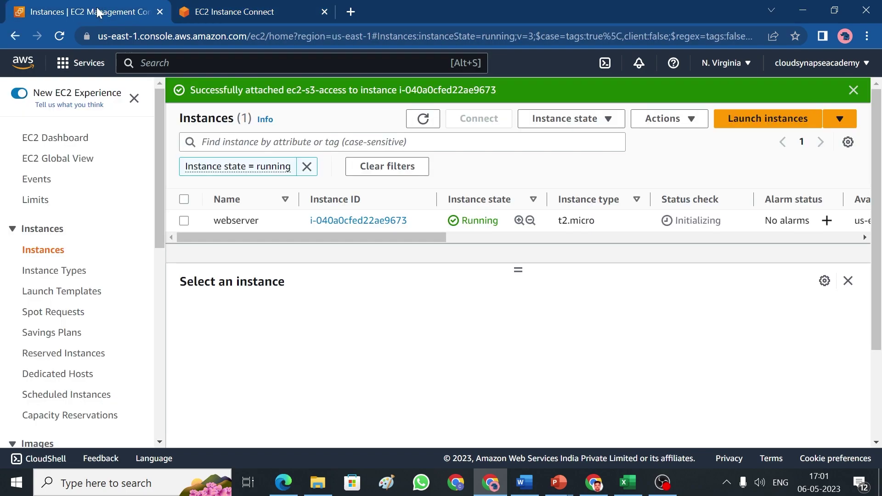